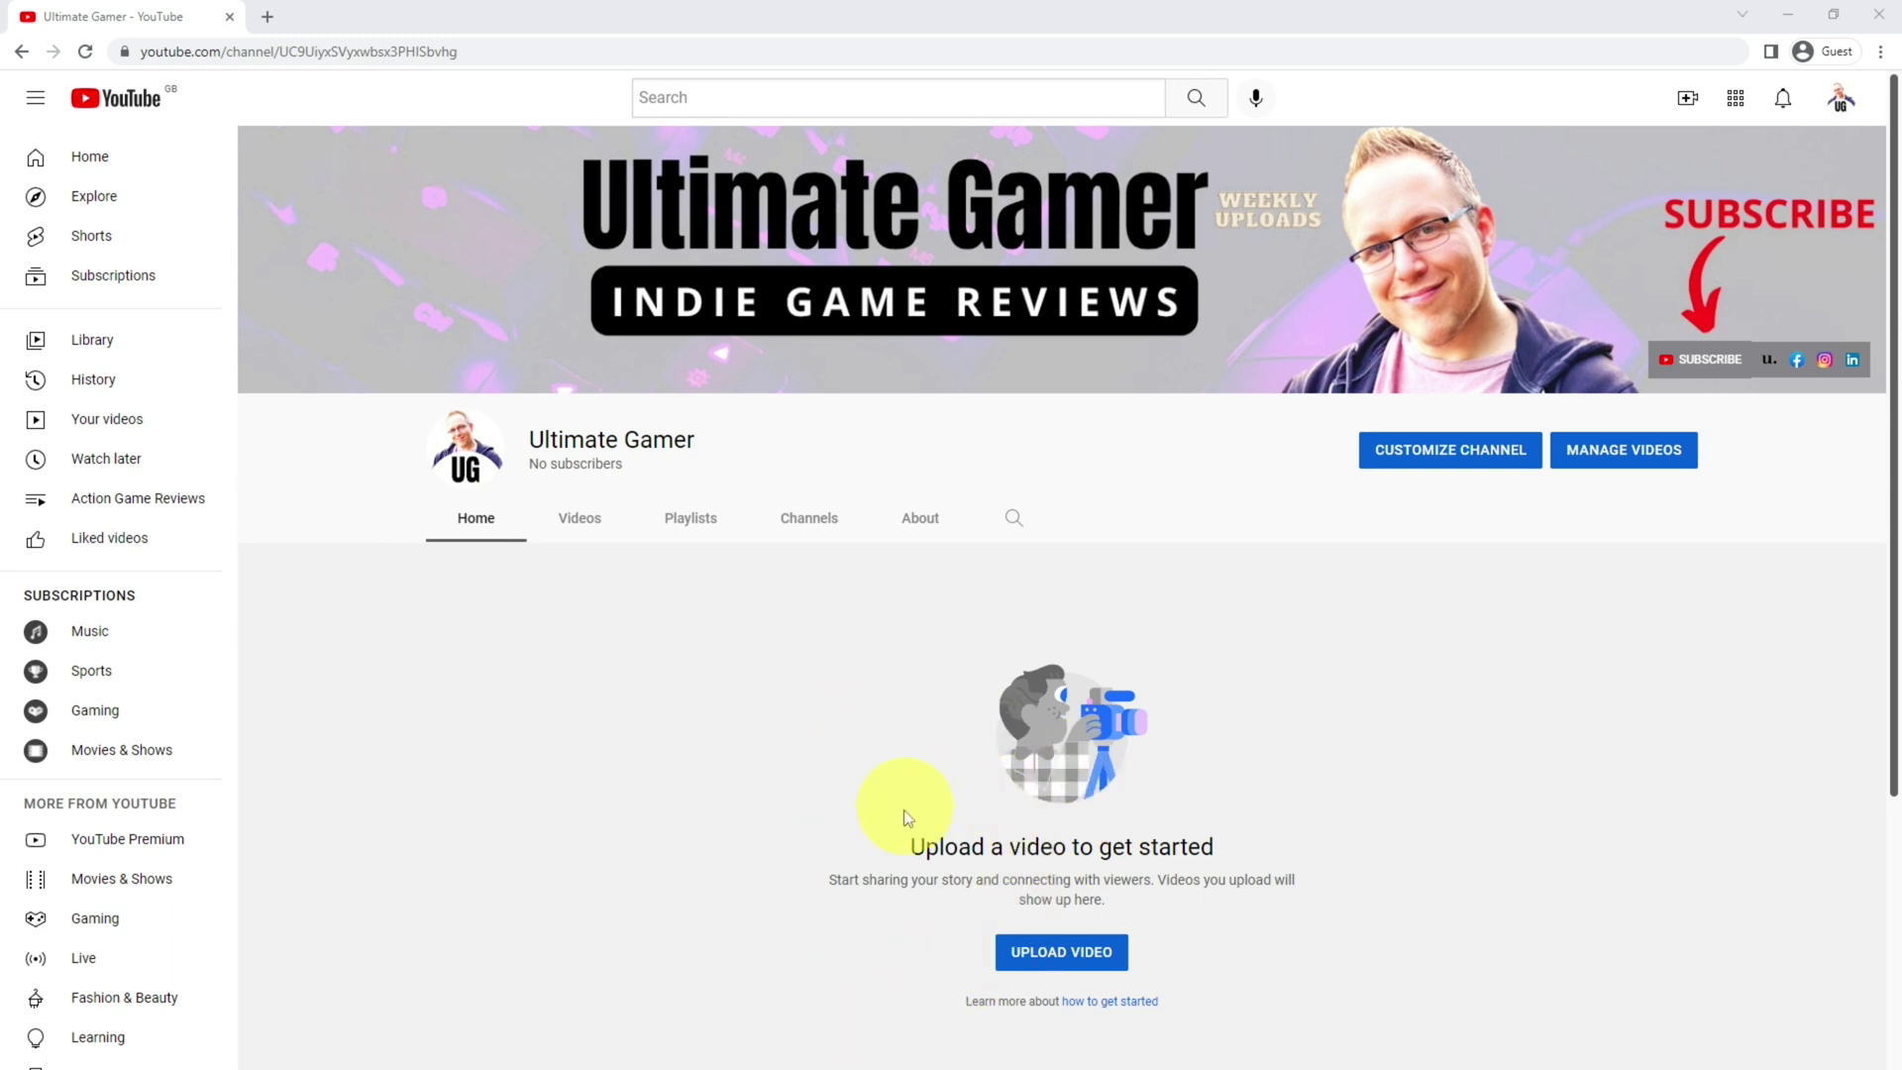
Go to the Ultimate Gamer Channel customization Layout page in YouTube Studio
scroll(735, 744, "down", 4)
scroll(734, 745, "up", 2)
scroll(734, 753, "up", 2)
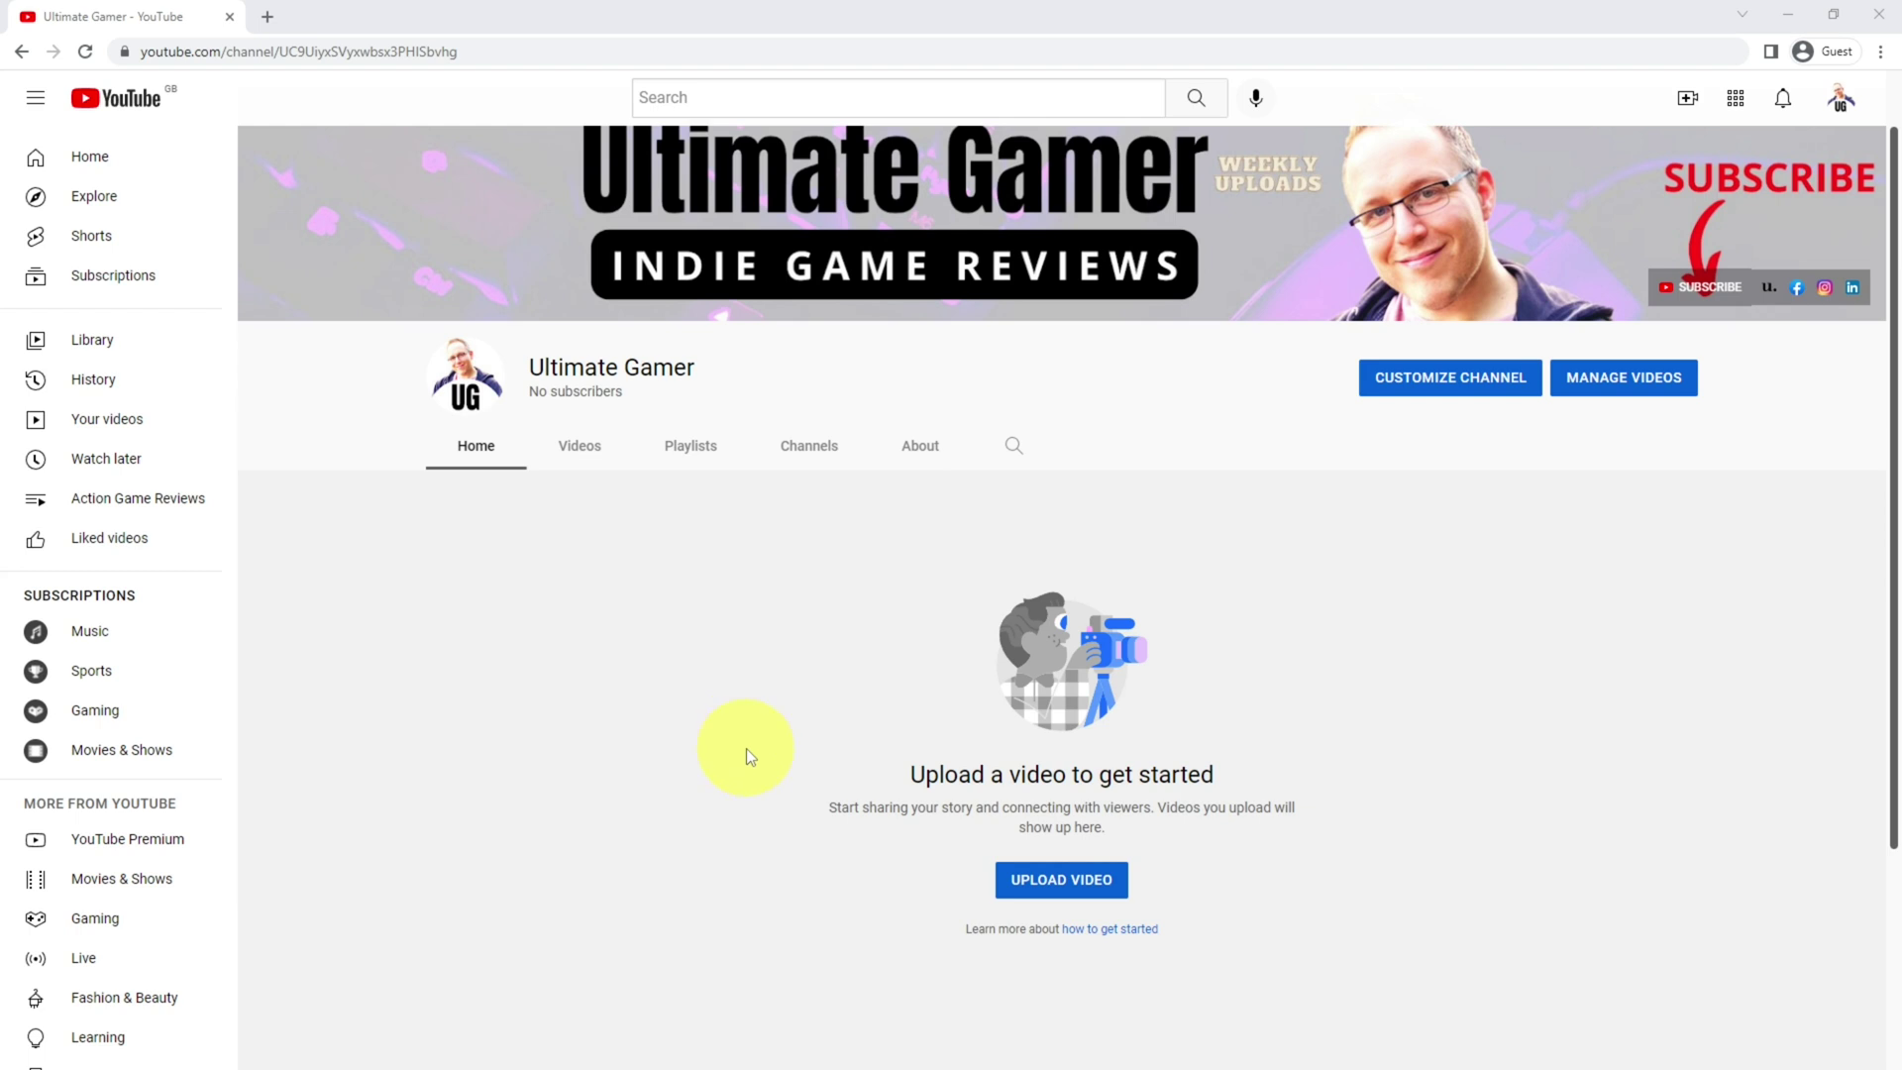
scroll(751, 743, "up", 1)
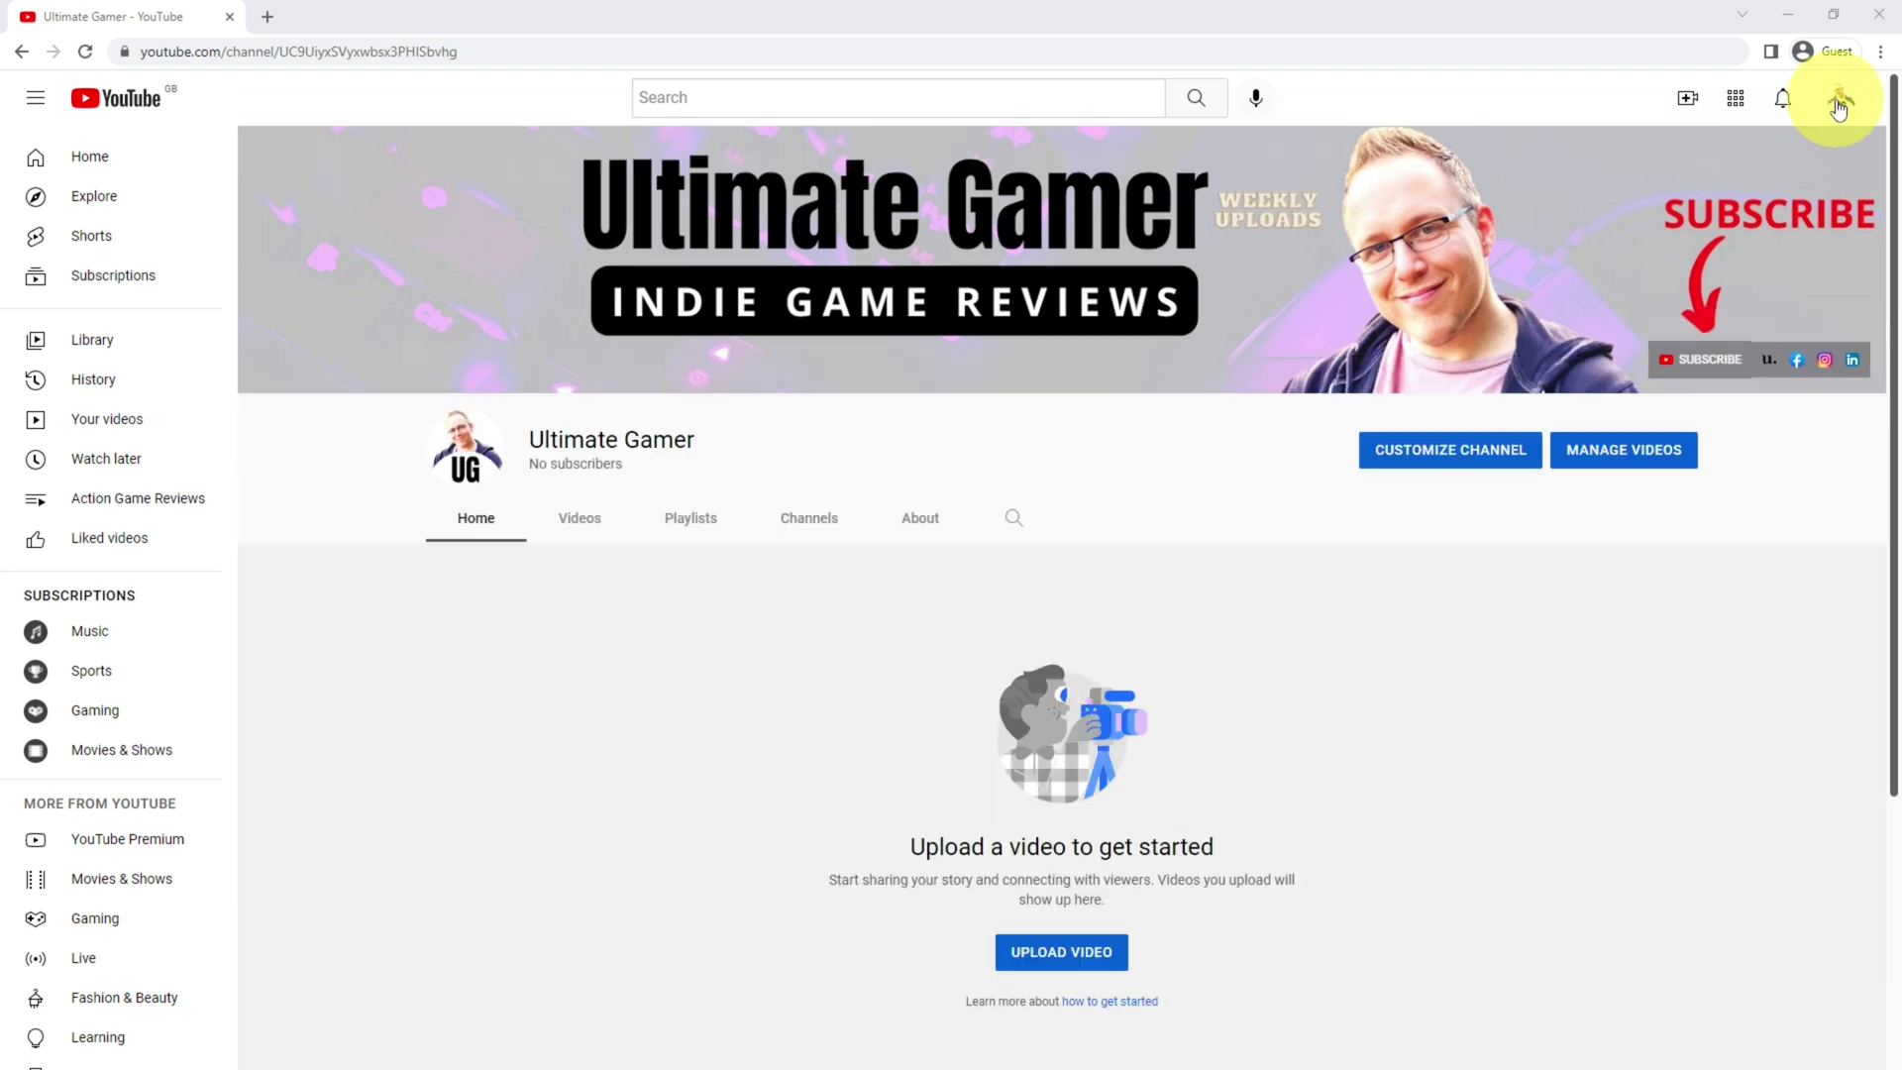
left_click(1838, 103)
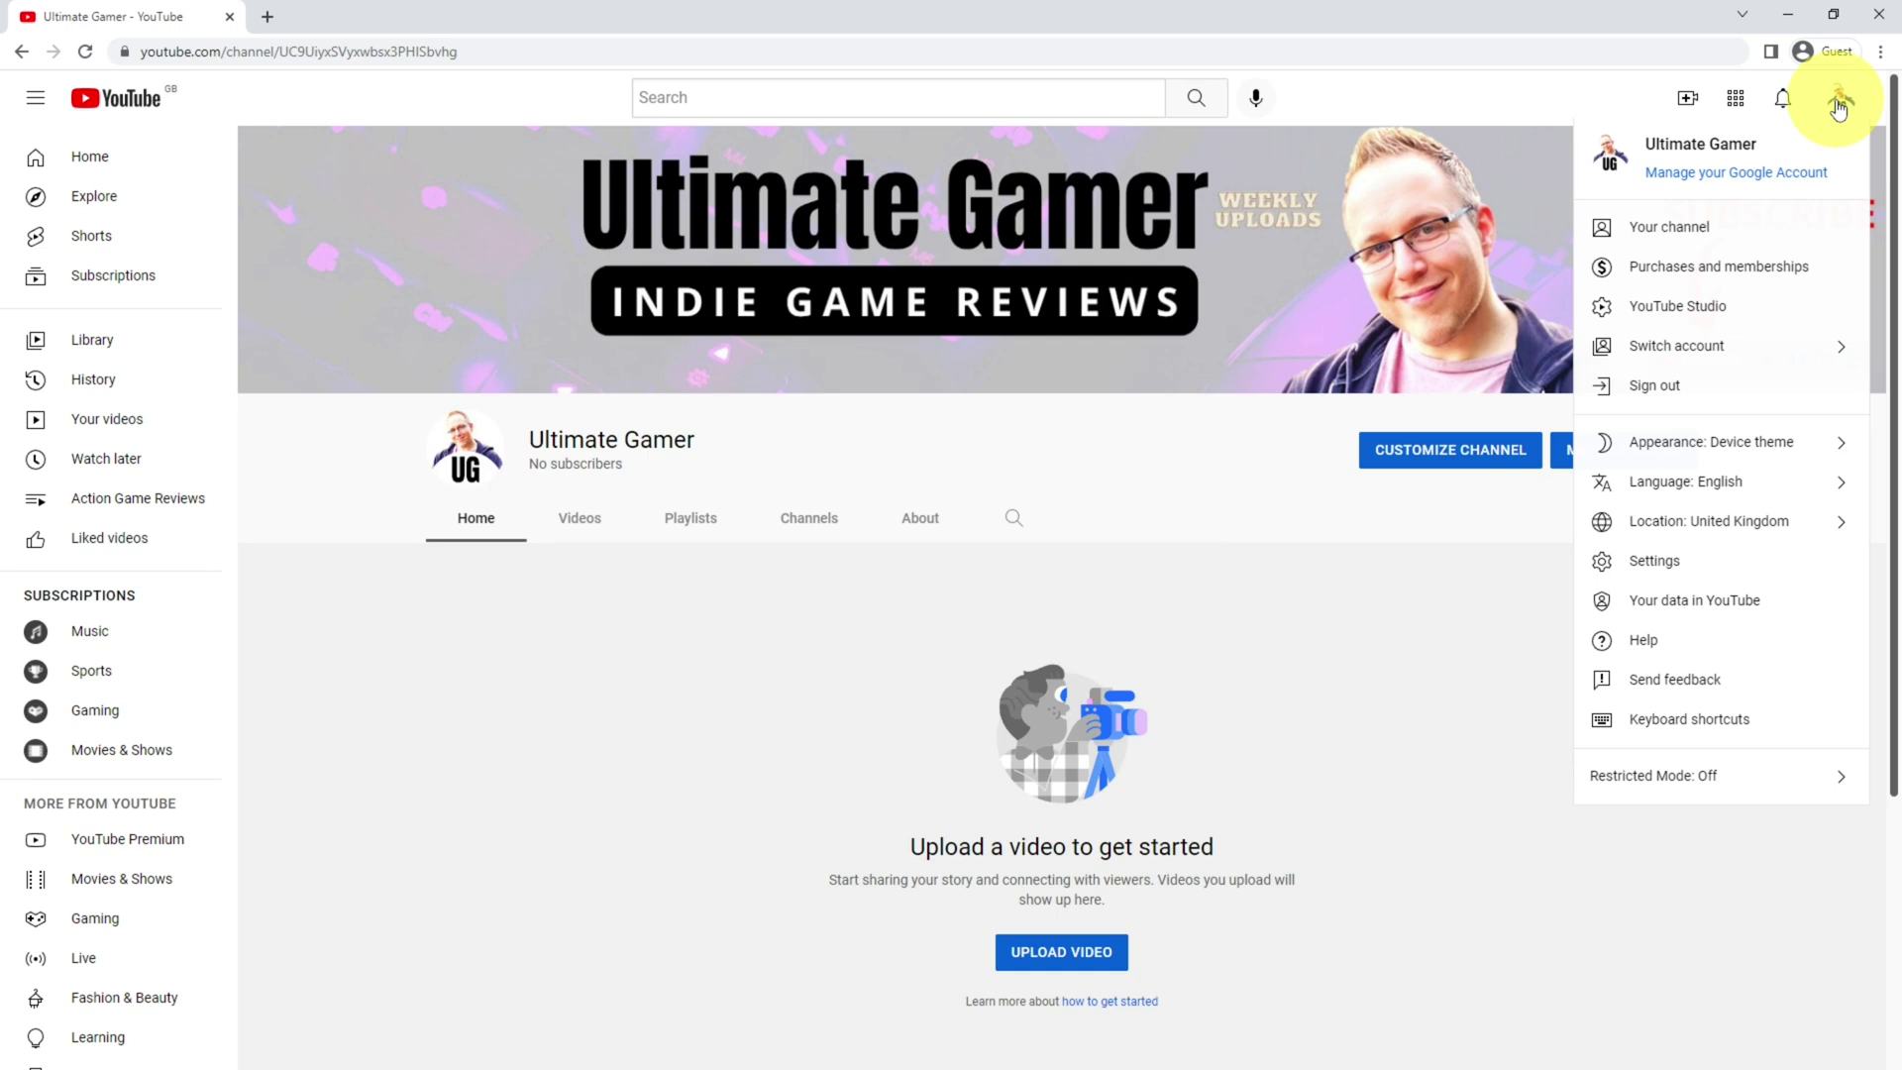
left_click(1652, 313)
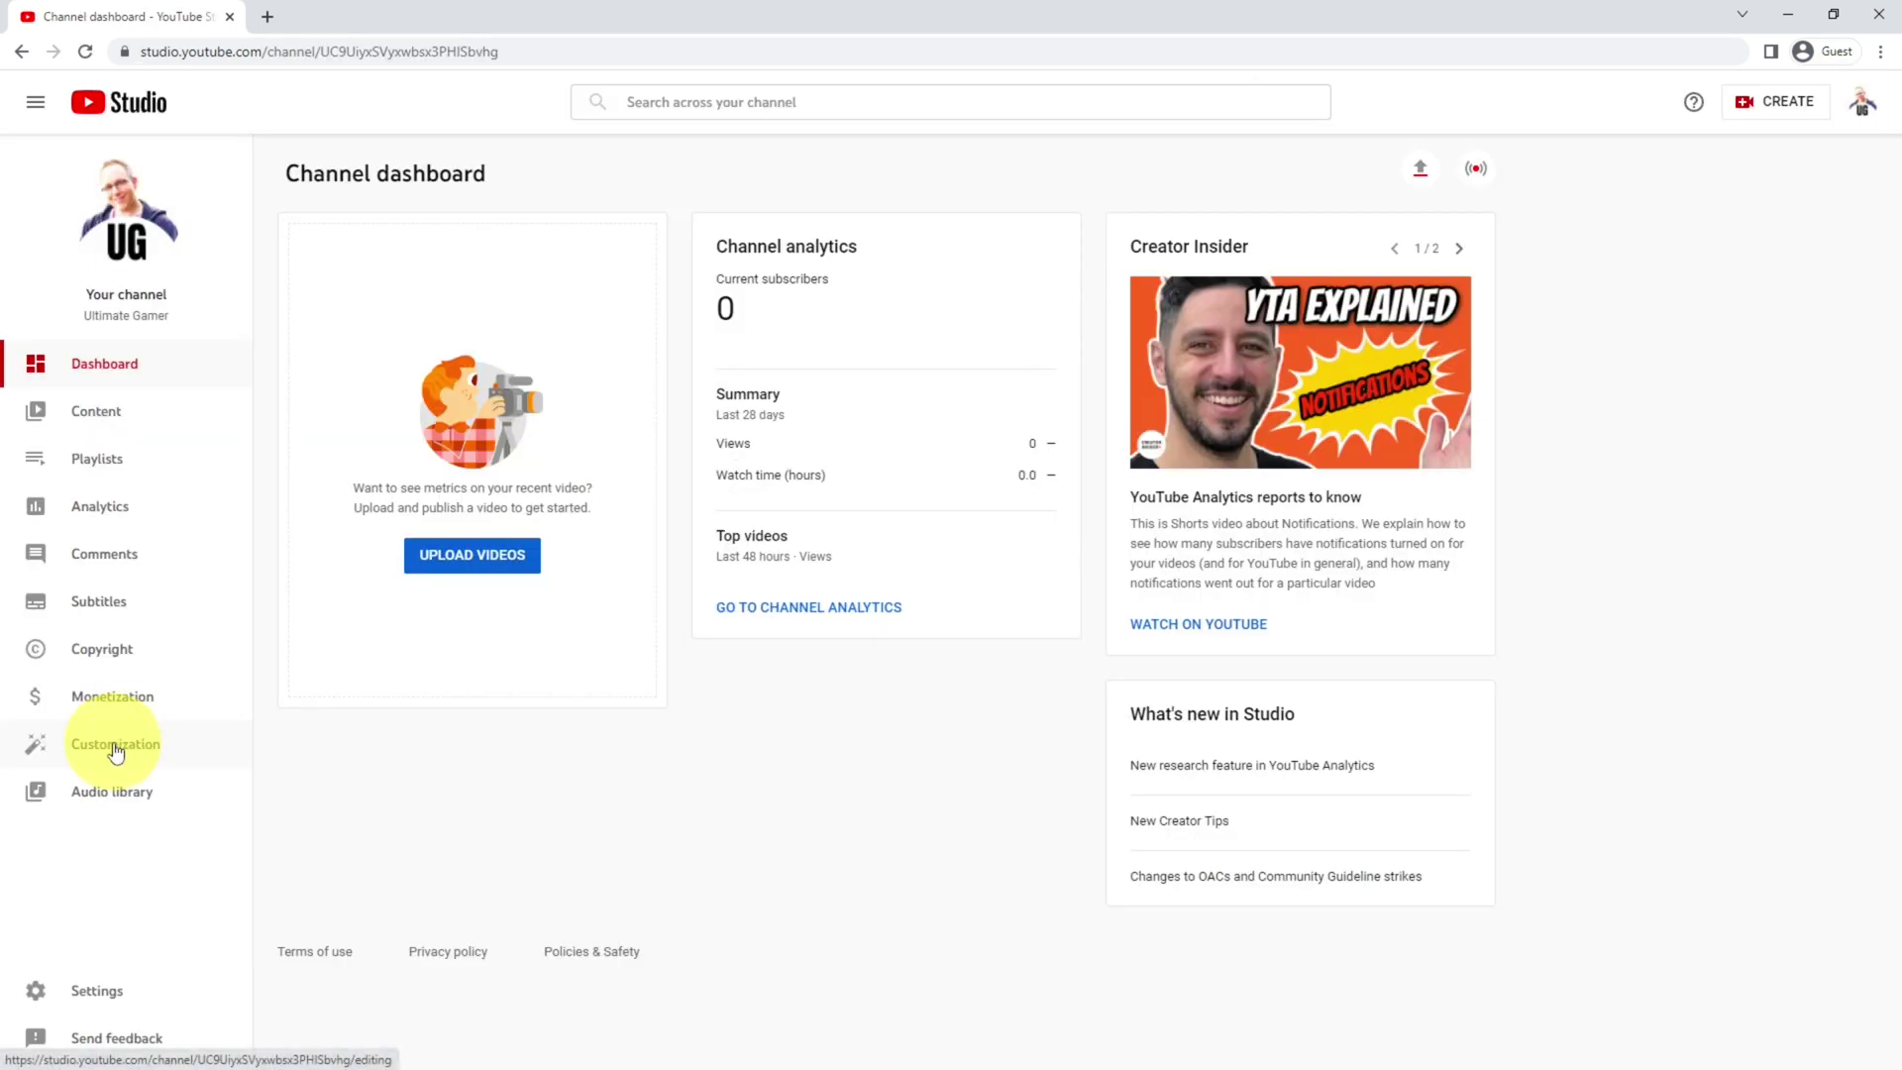
left_click(116, 751)
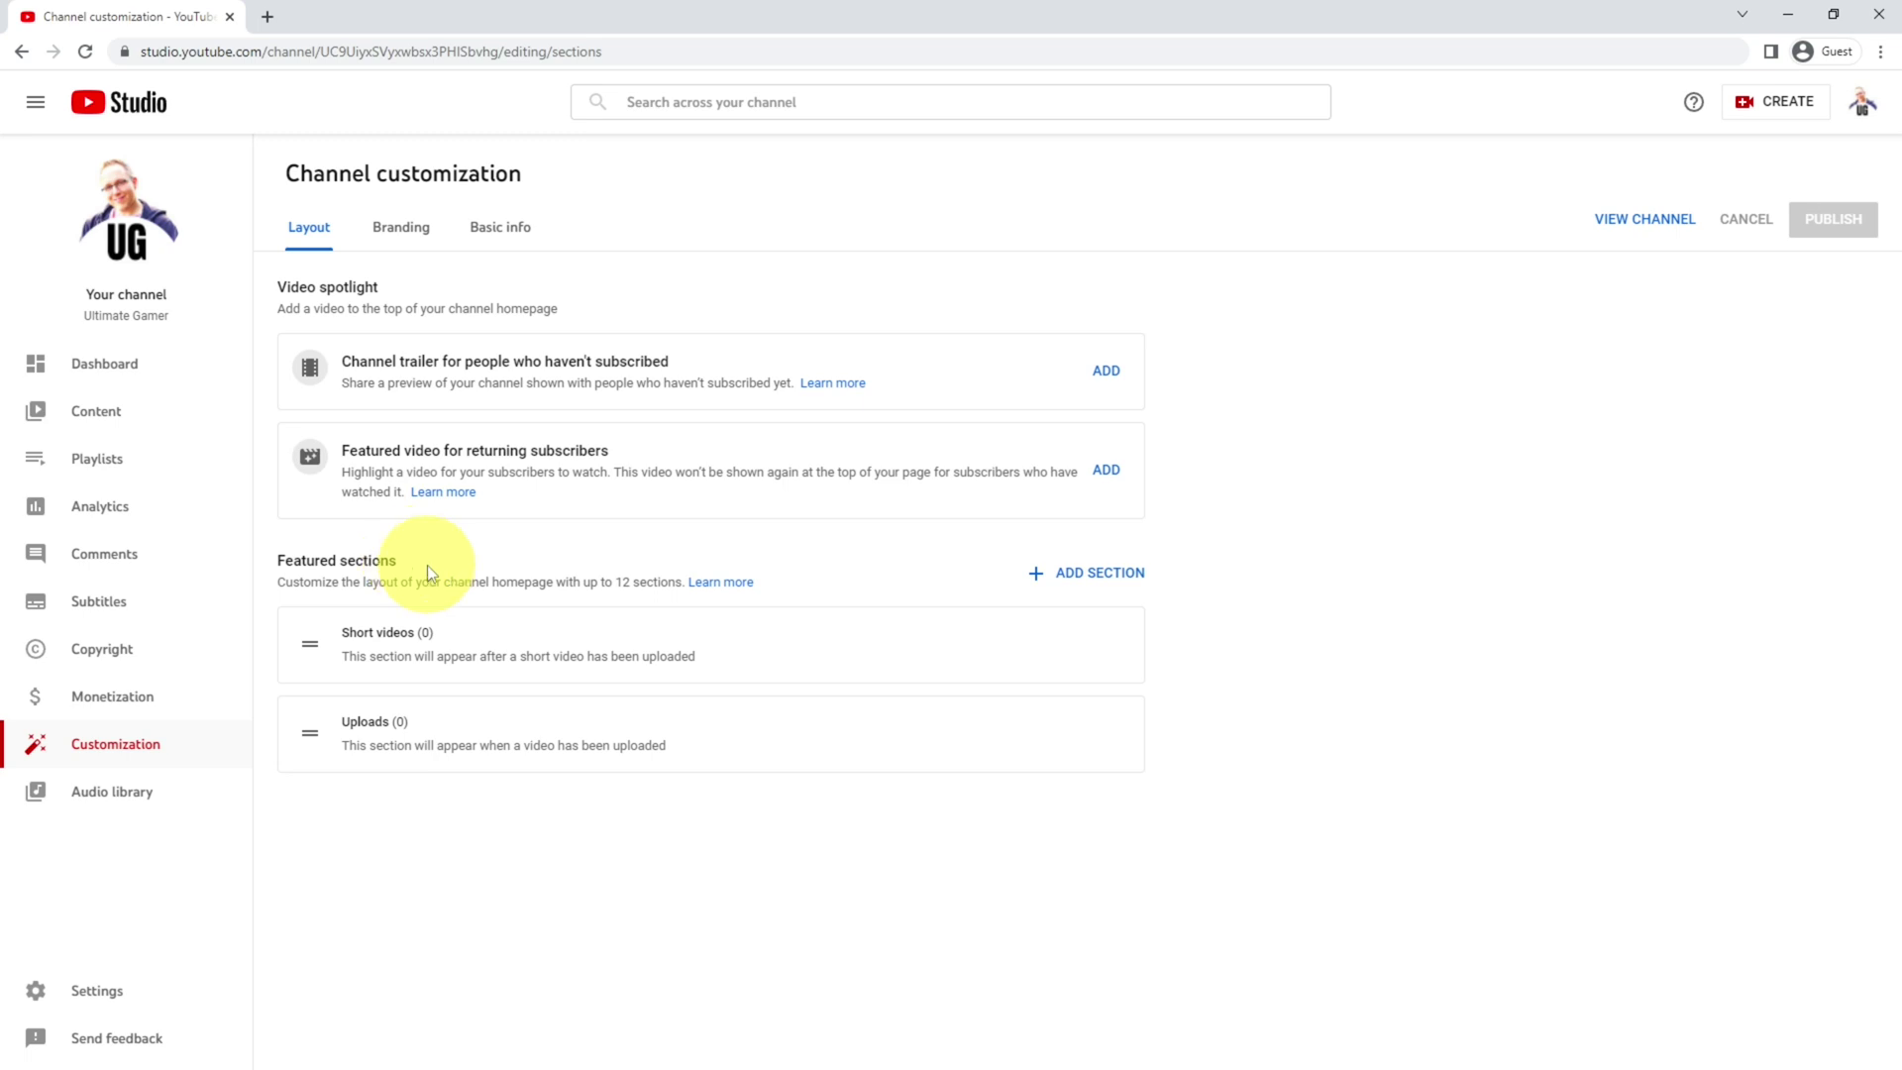
Add a Single playlist section featuring Action Game Reviews and publish the layout
left_click(1114, 574)
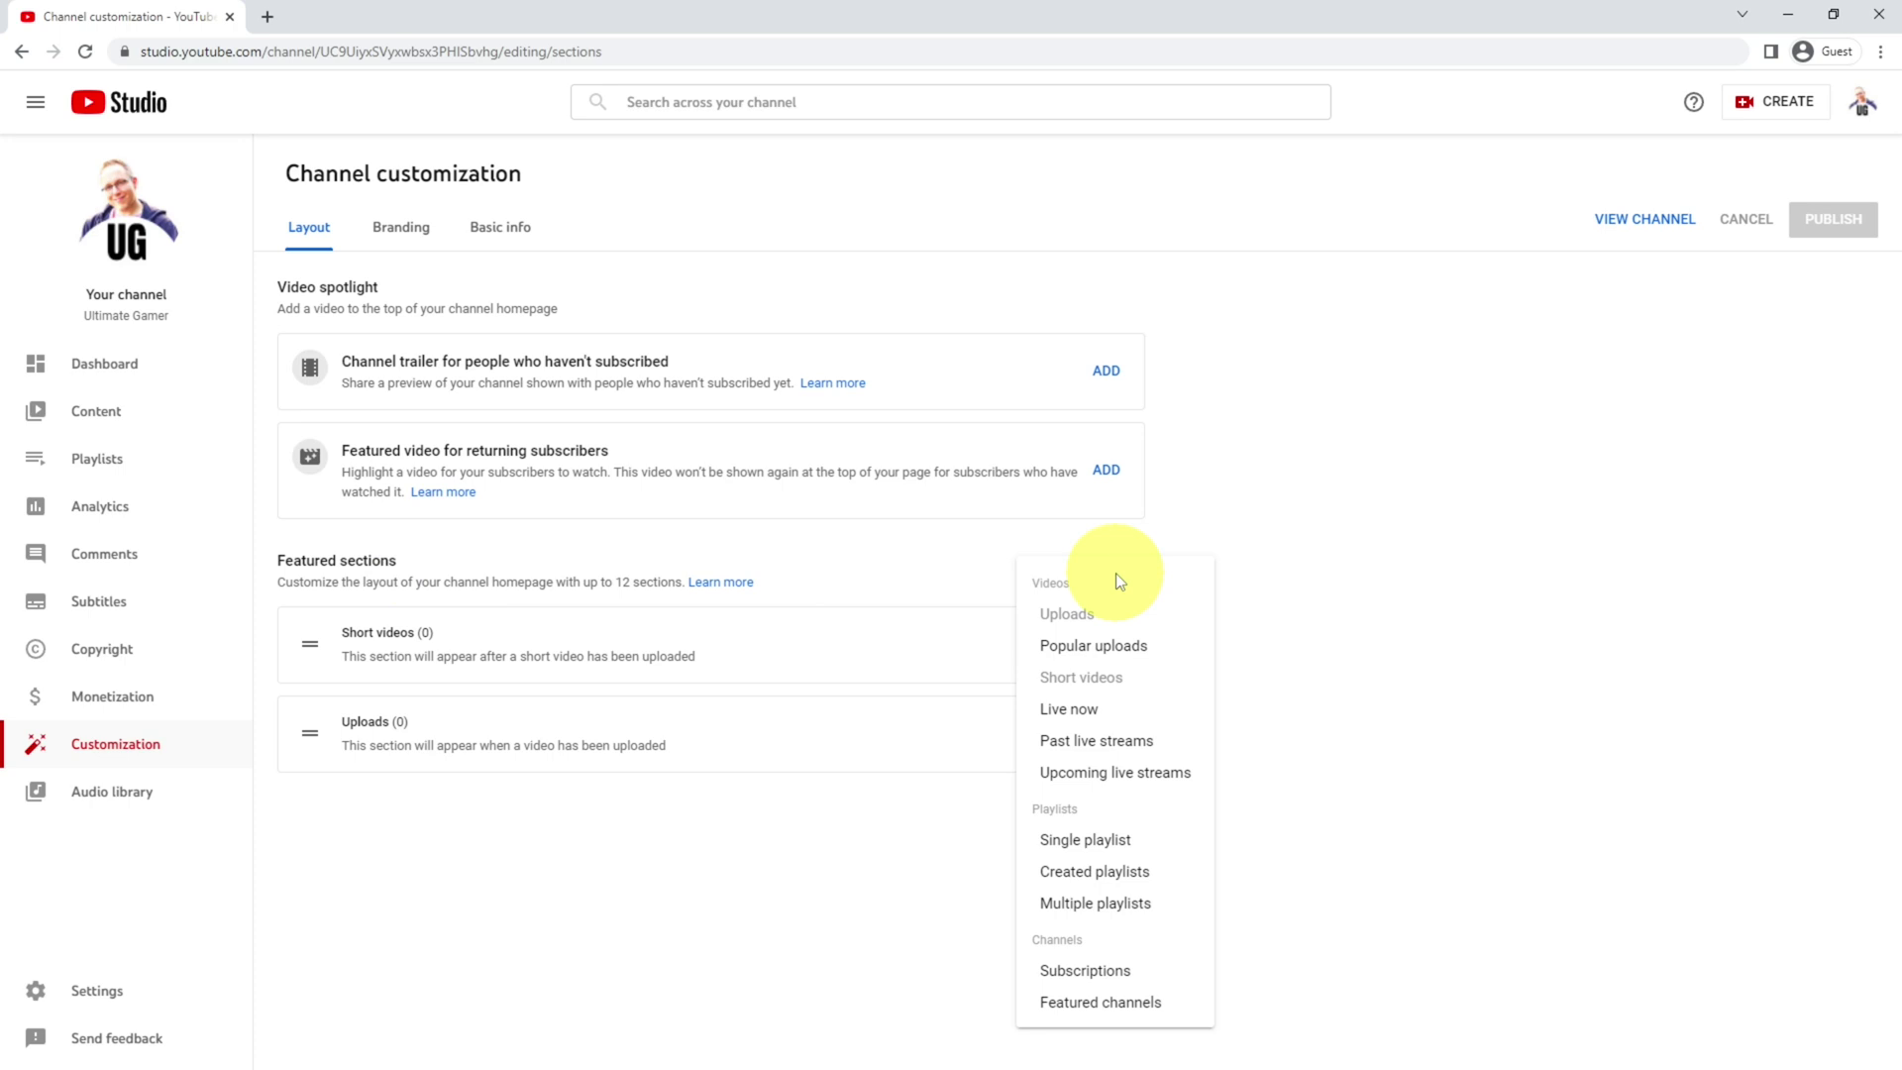
left_click(1082, 842)
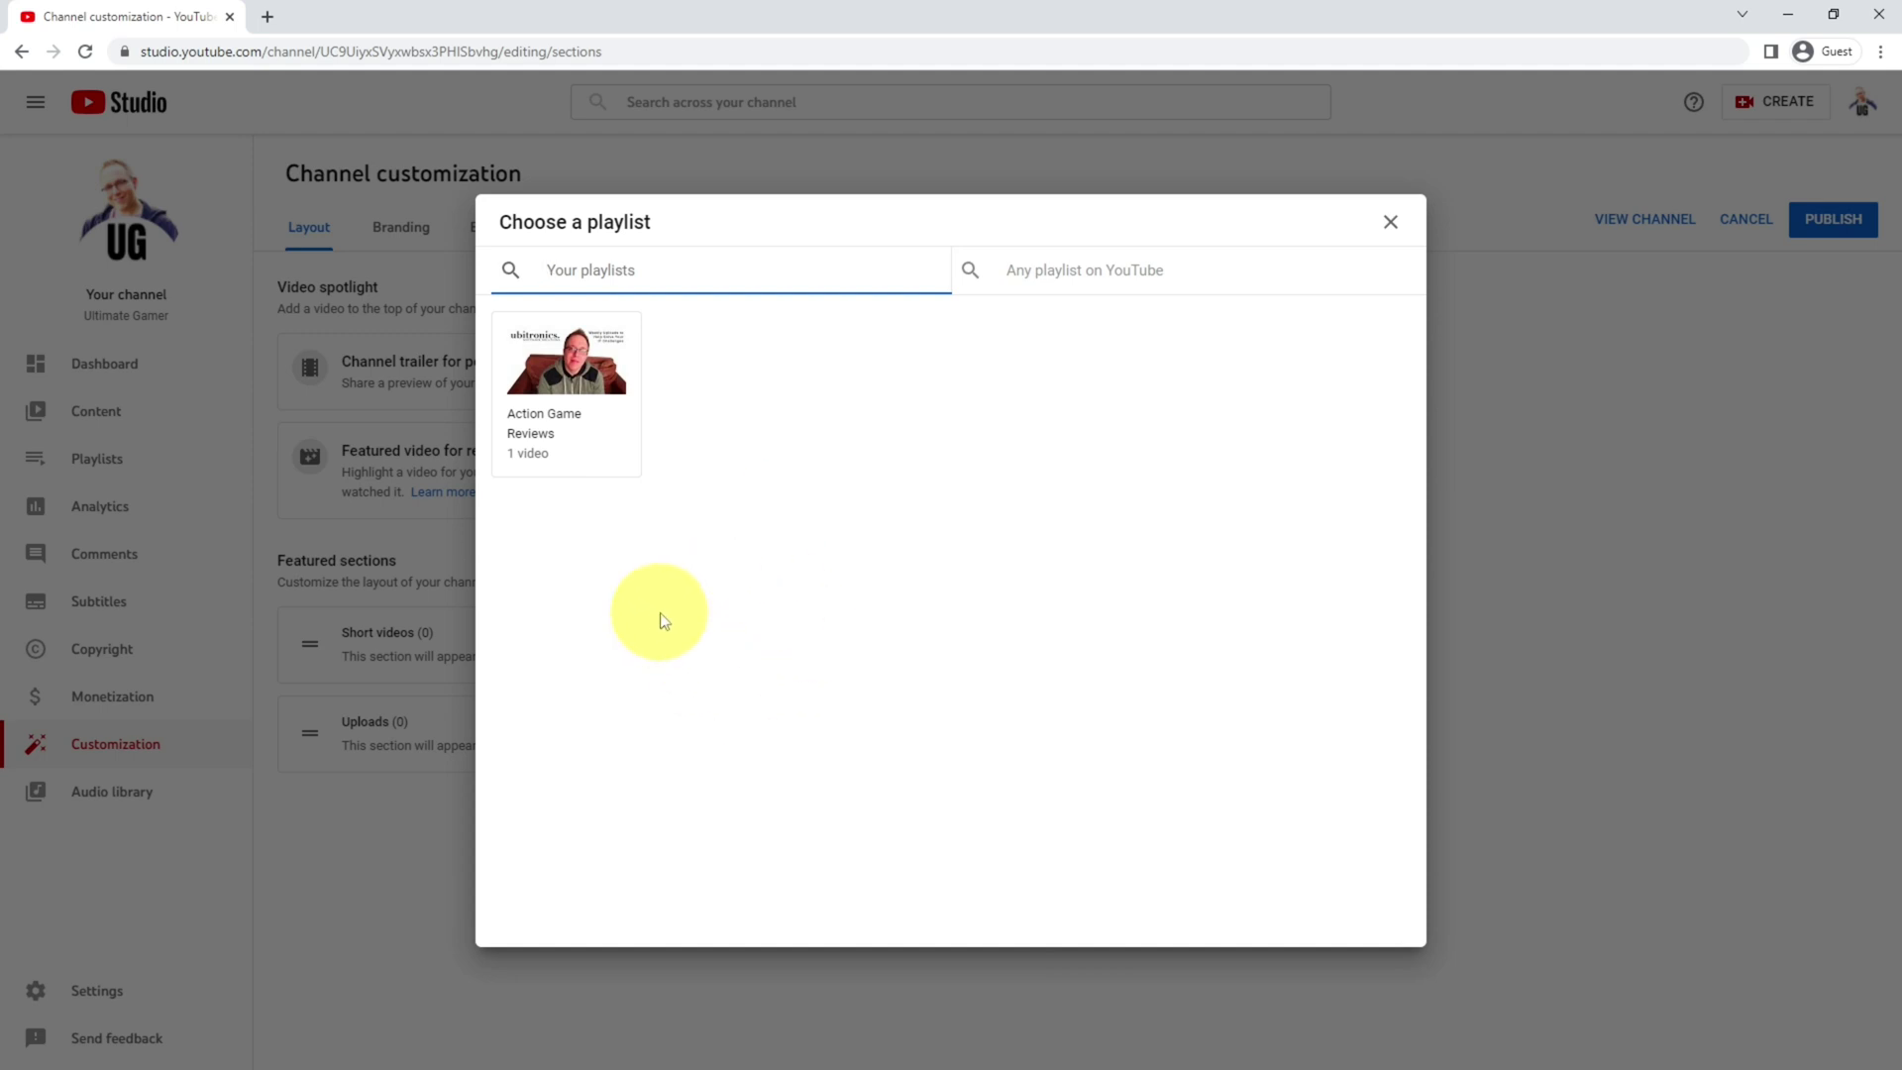
left_click(562, 361)
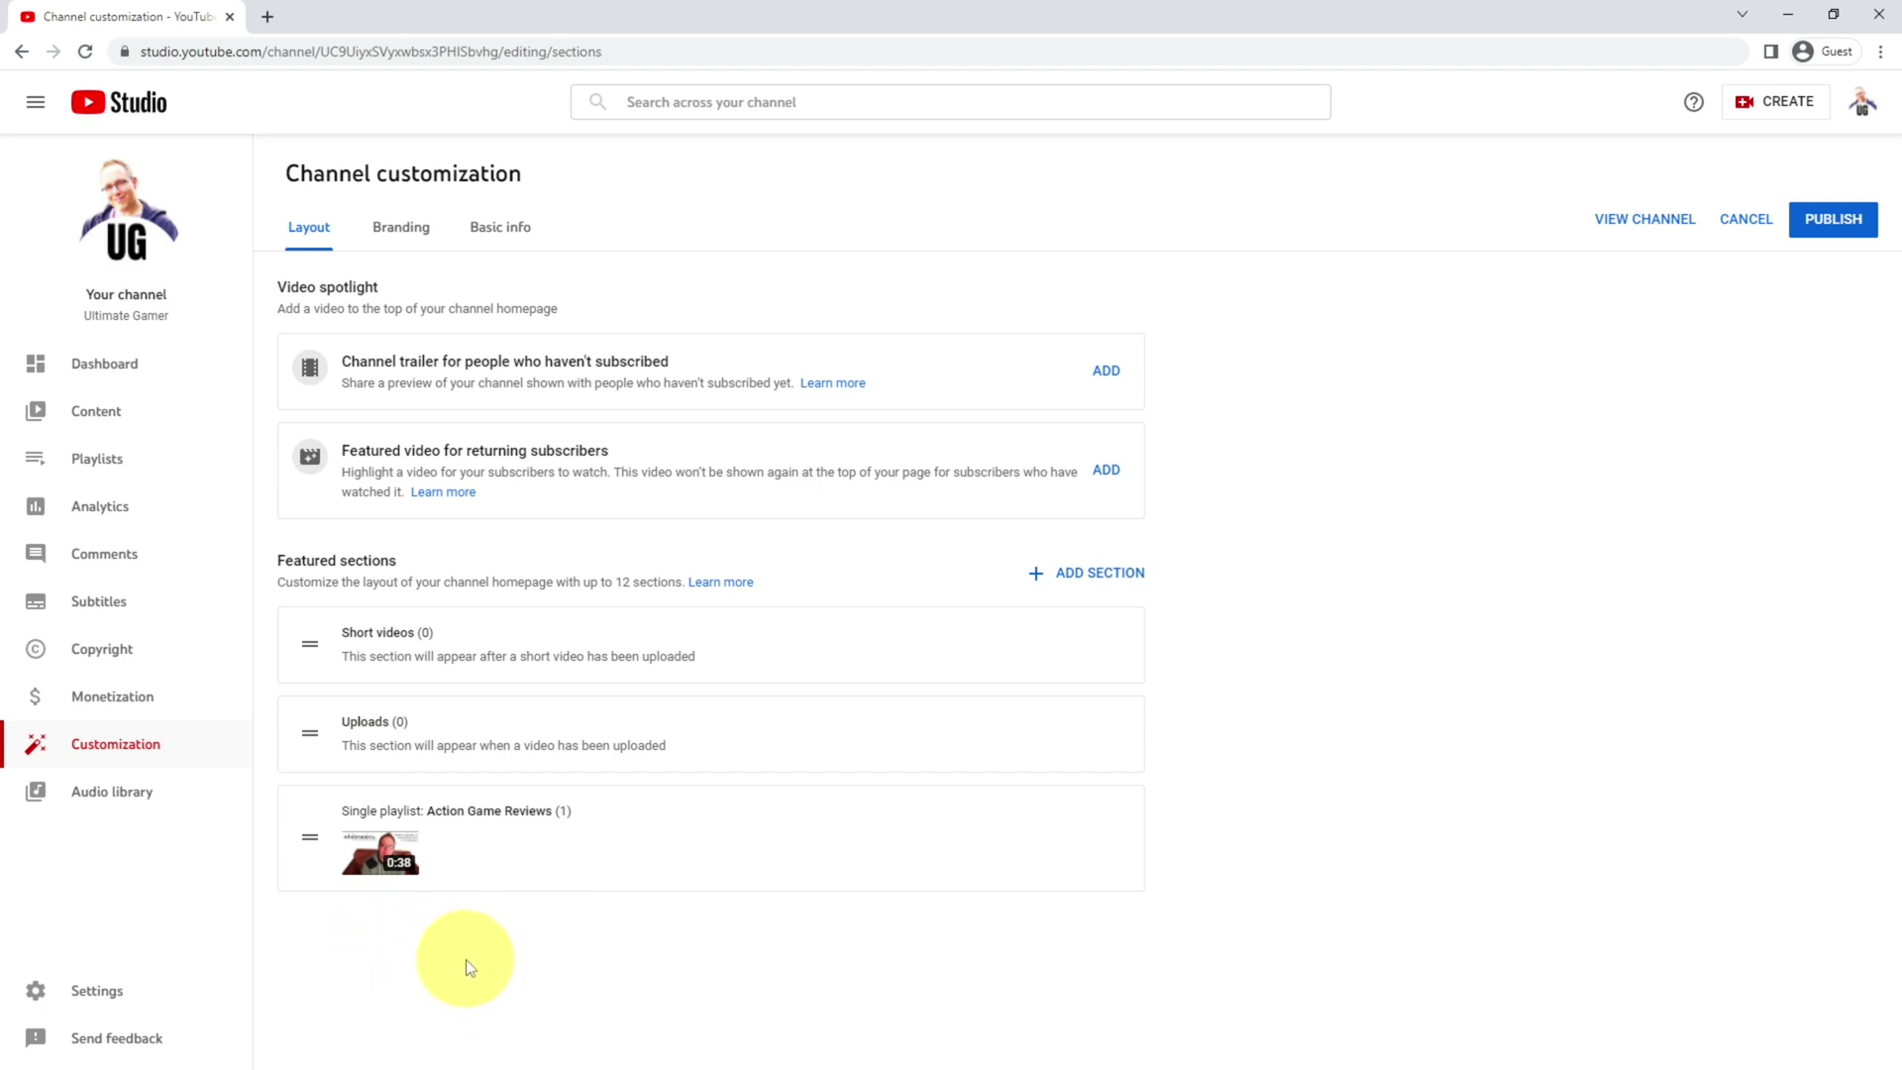
left_click(1830, 220)
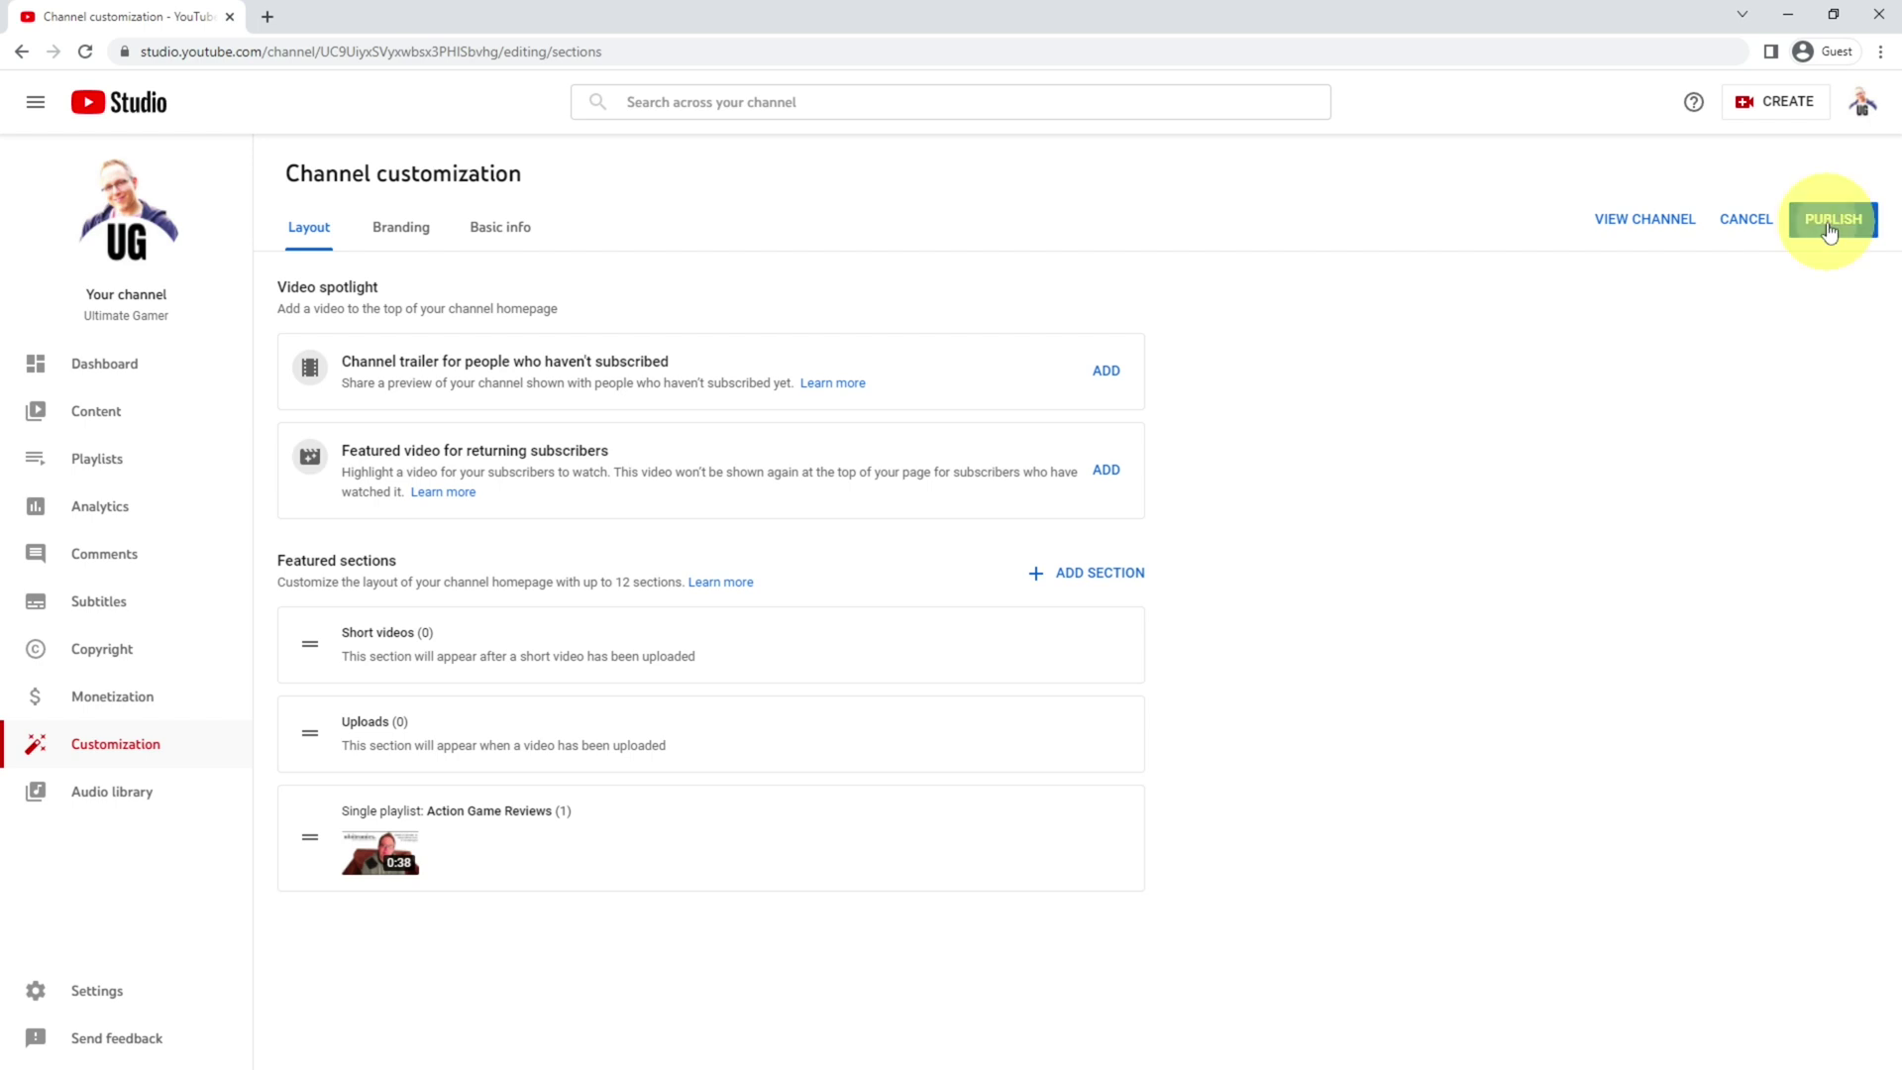
View the live homepage's Action Game Reviews section in a new tab, then return to customization
left_click(1691, 226)
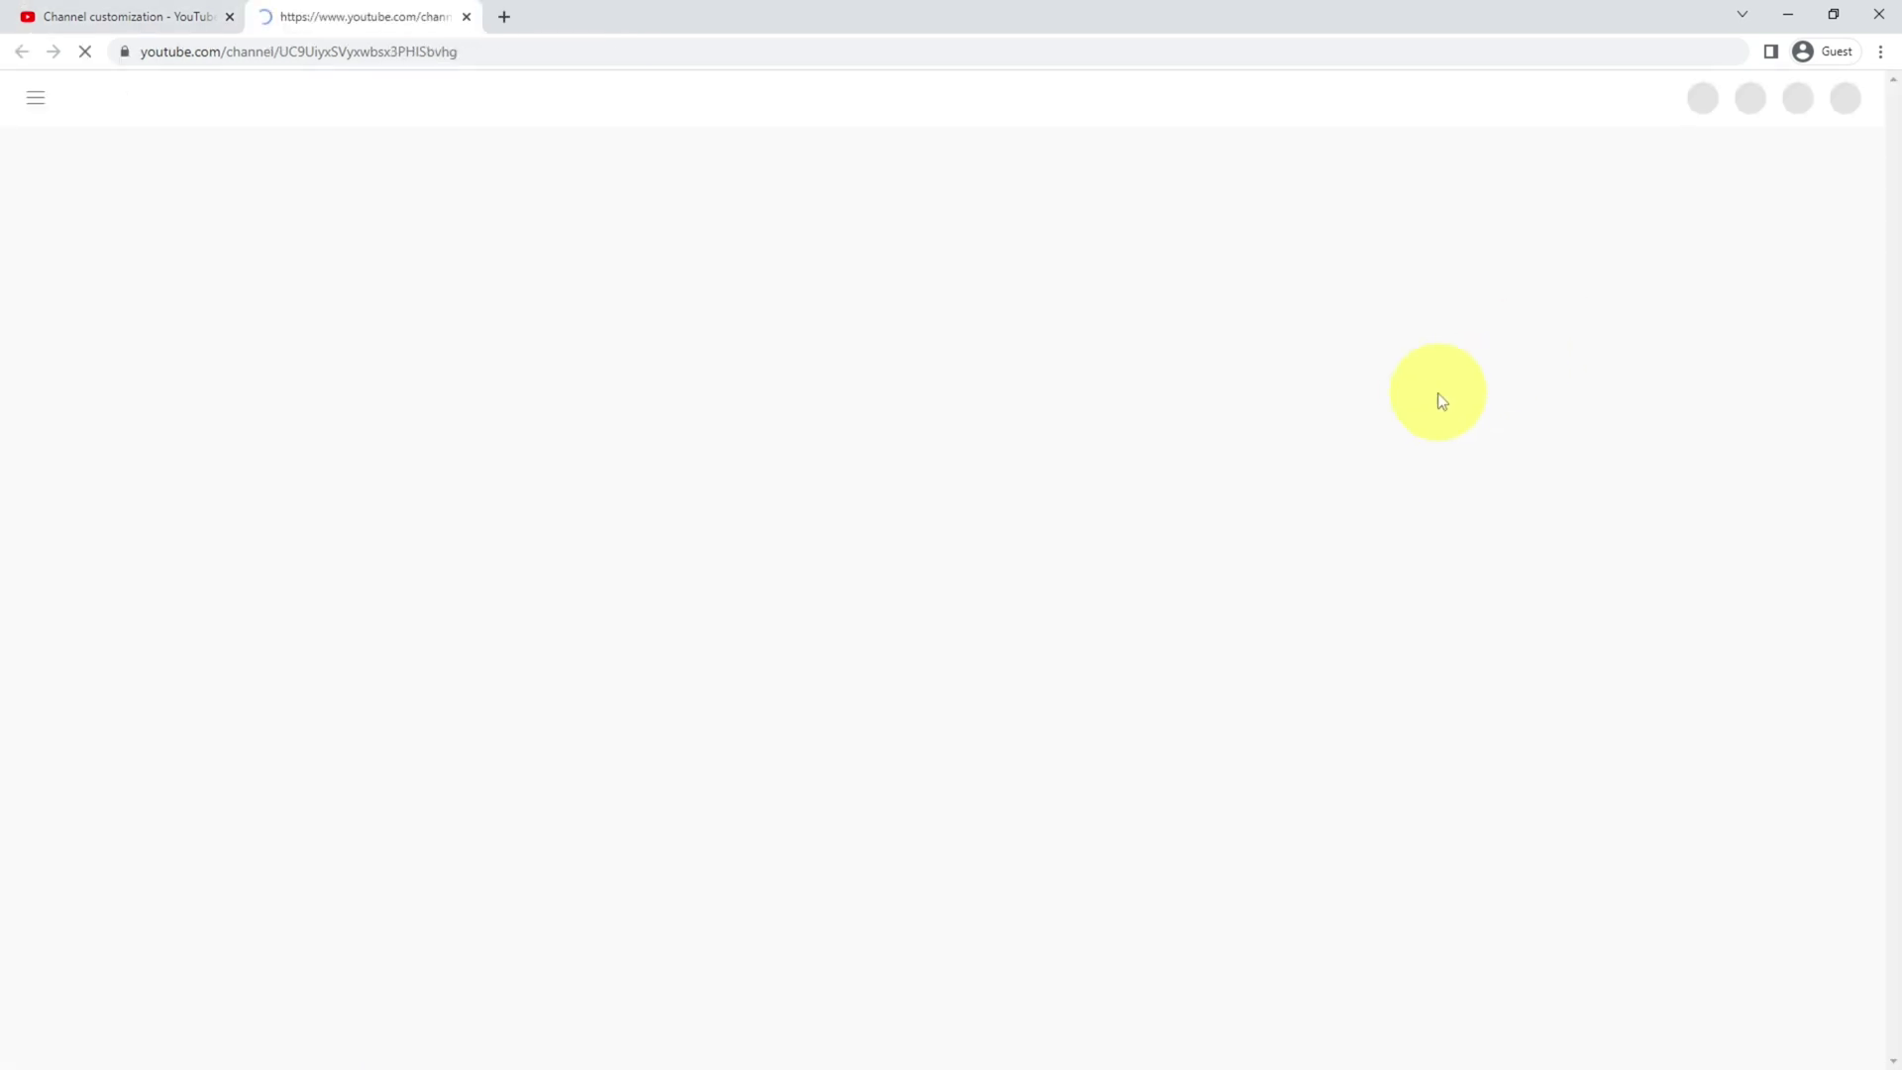
left_click_drag(426, 572, 618, 580)
left_click(618, 580)
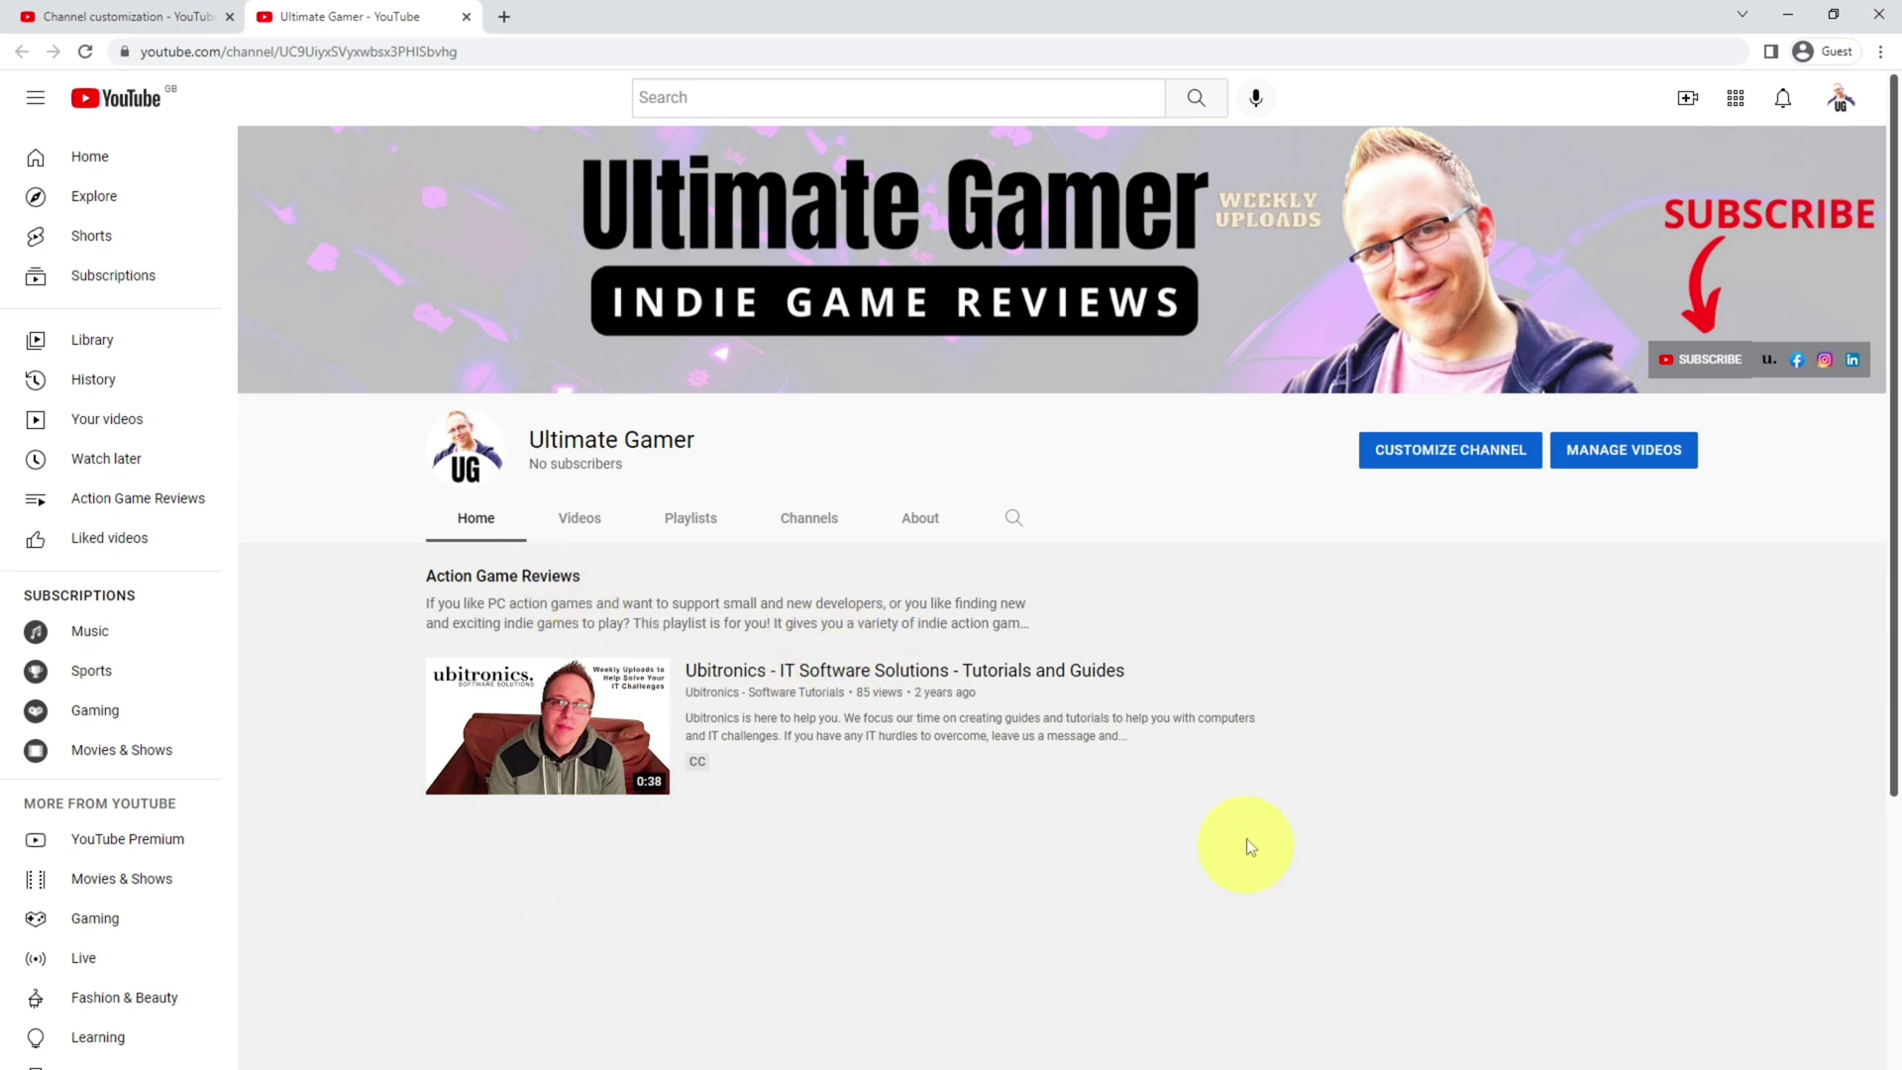
left_click(173, 18)
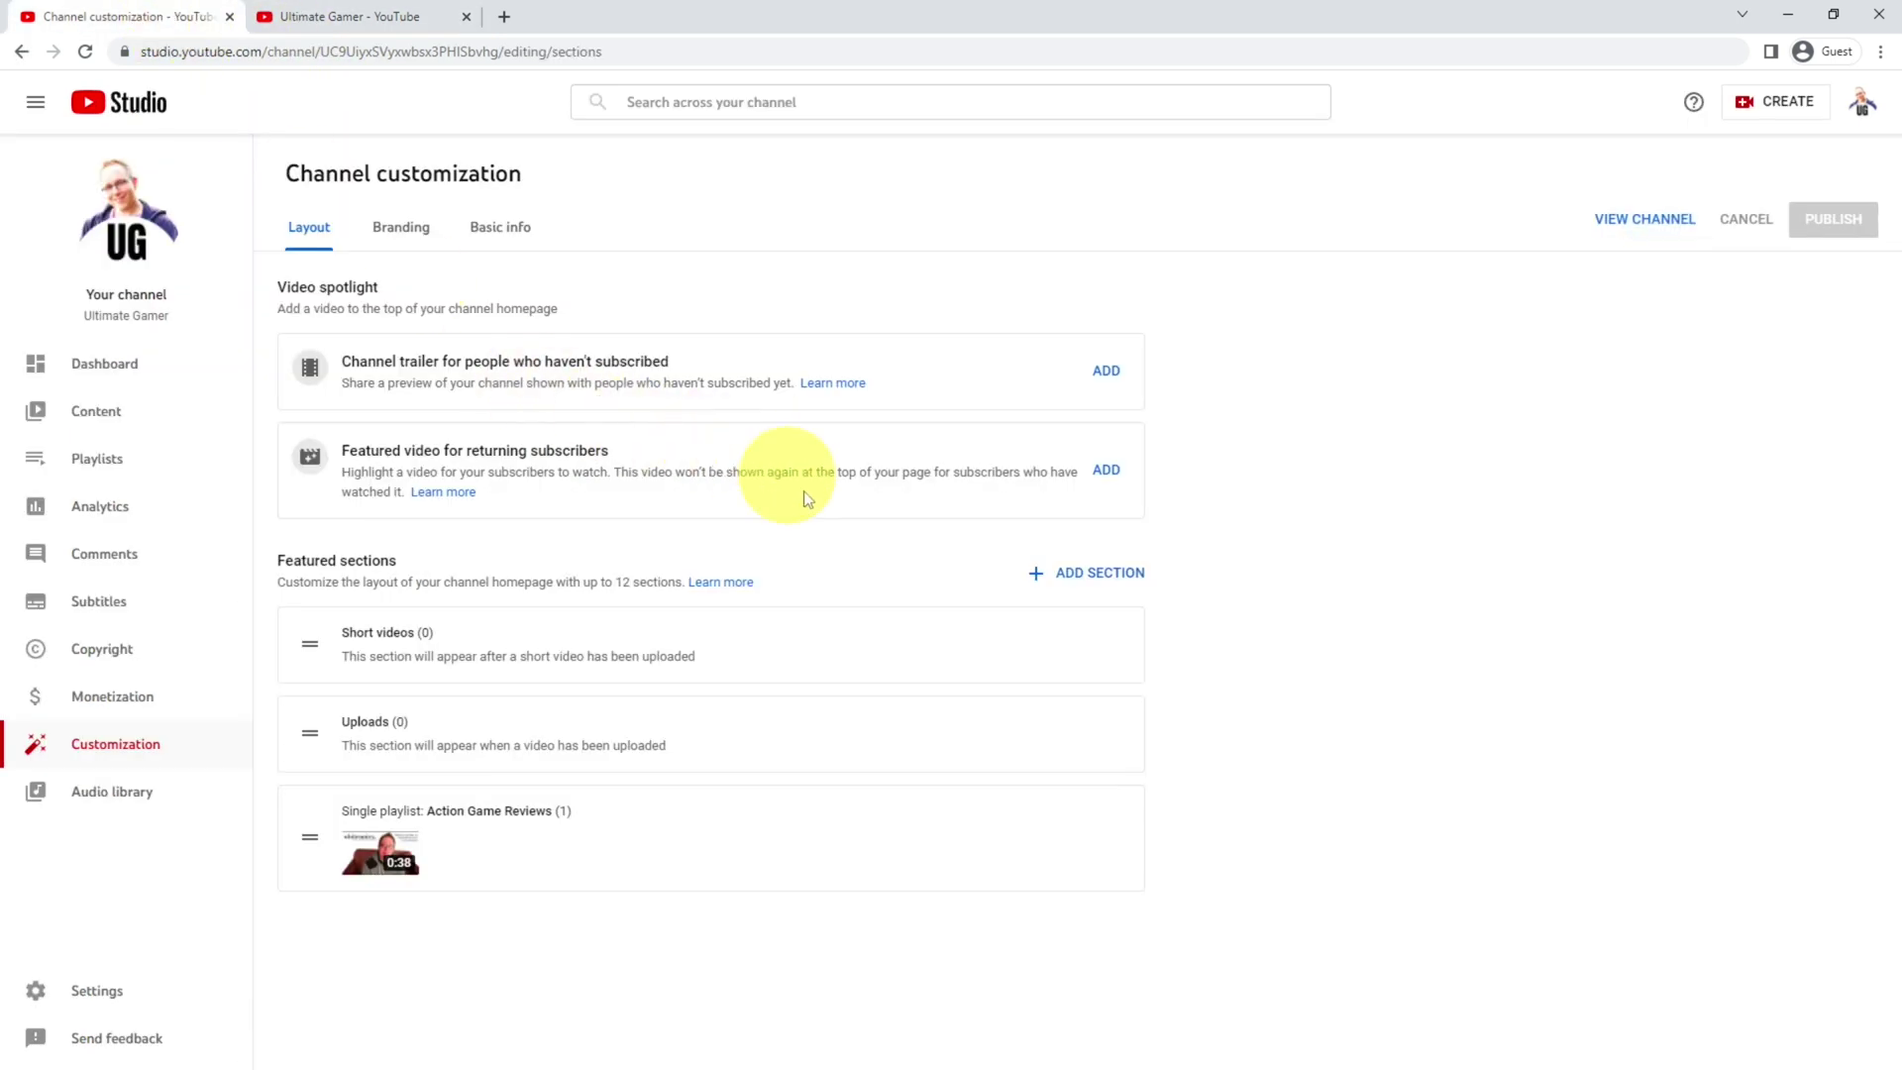
Add Popular uploads and Created playlists sections to the channel layout
left_click(1090, 575)
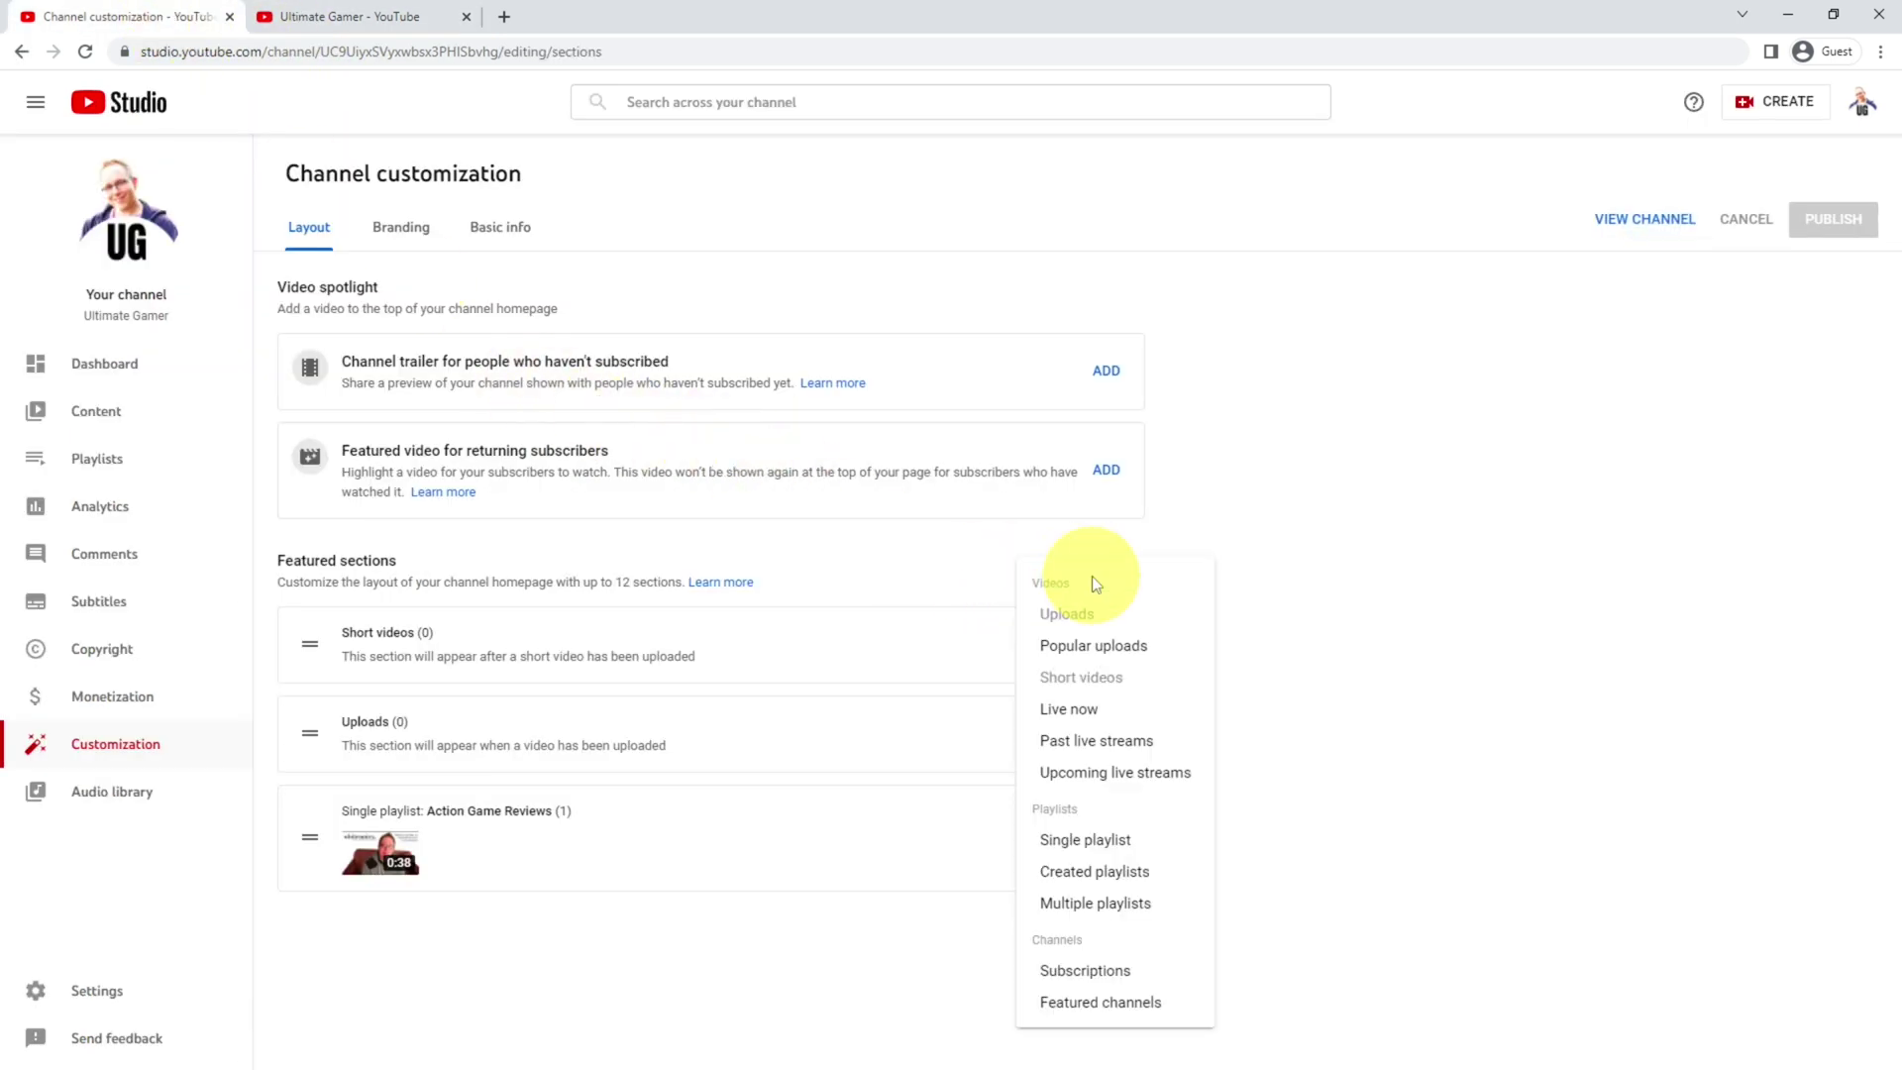
left_click(1082, 646)
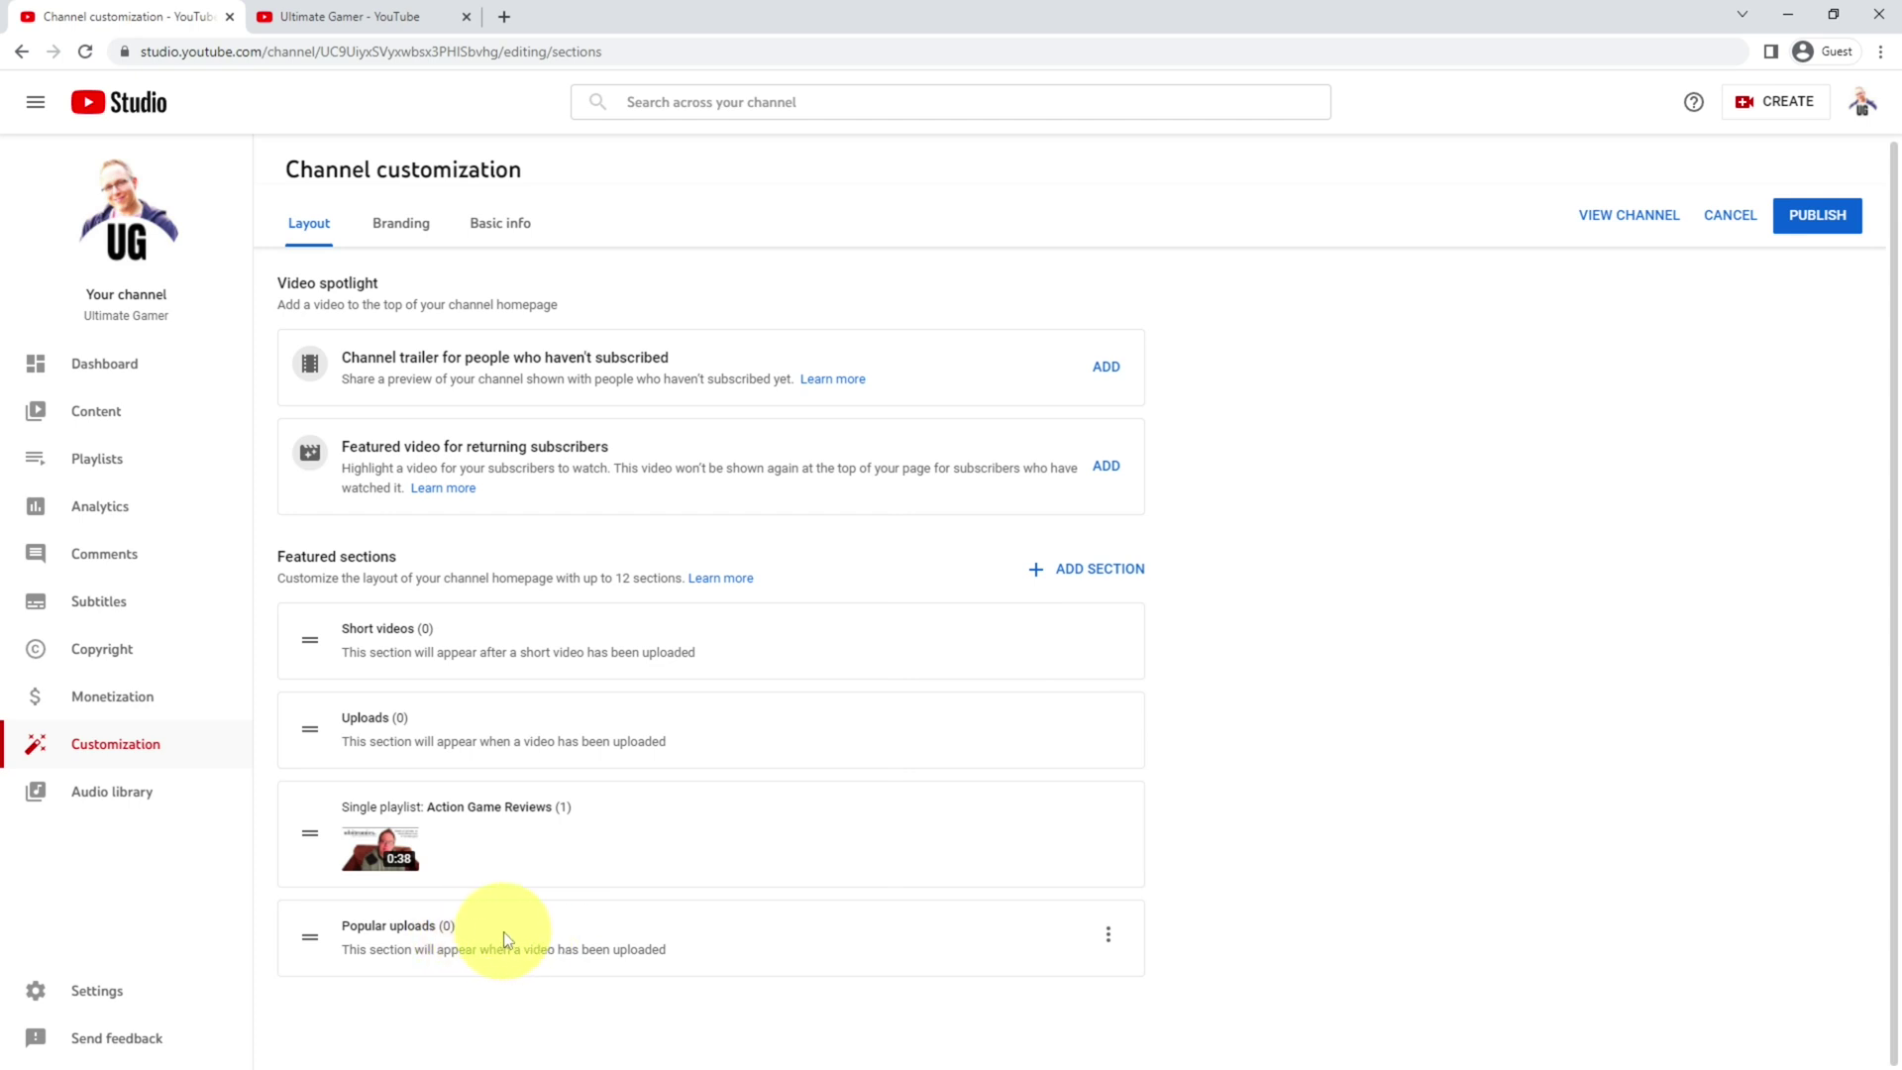
left_click(1089, 579)
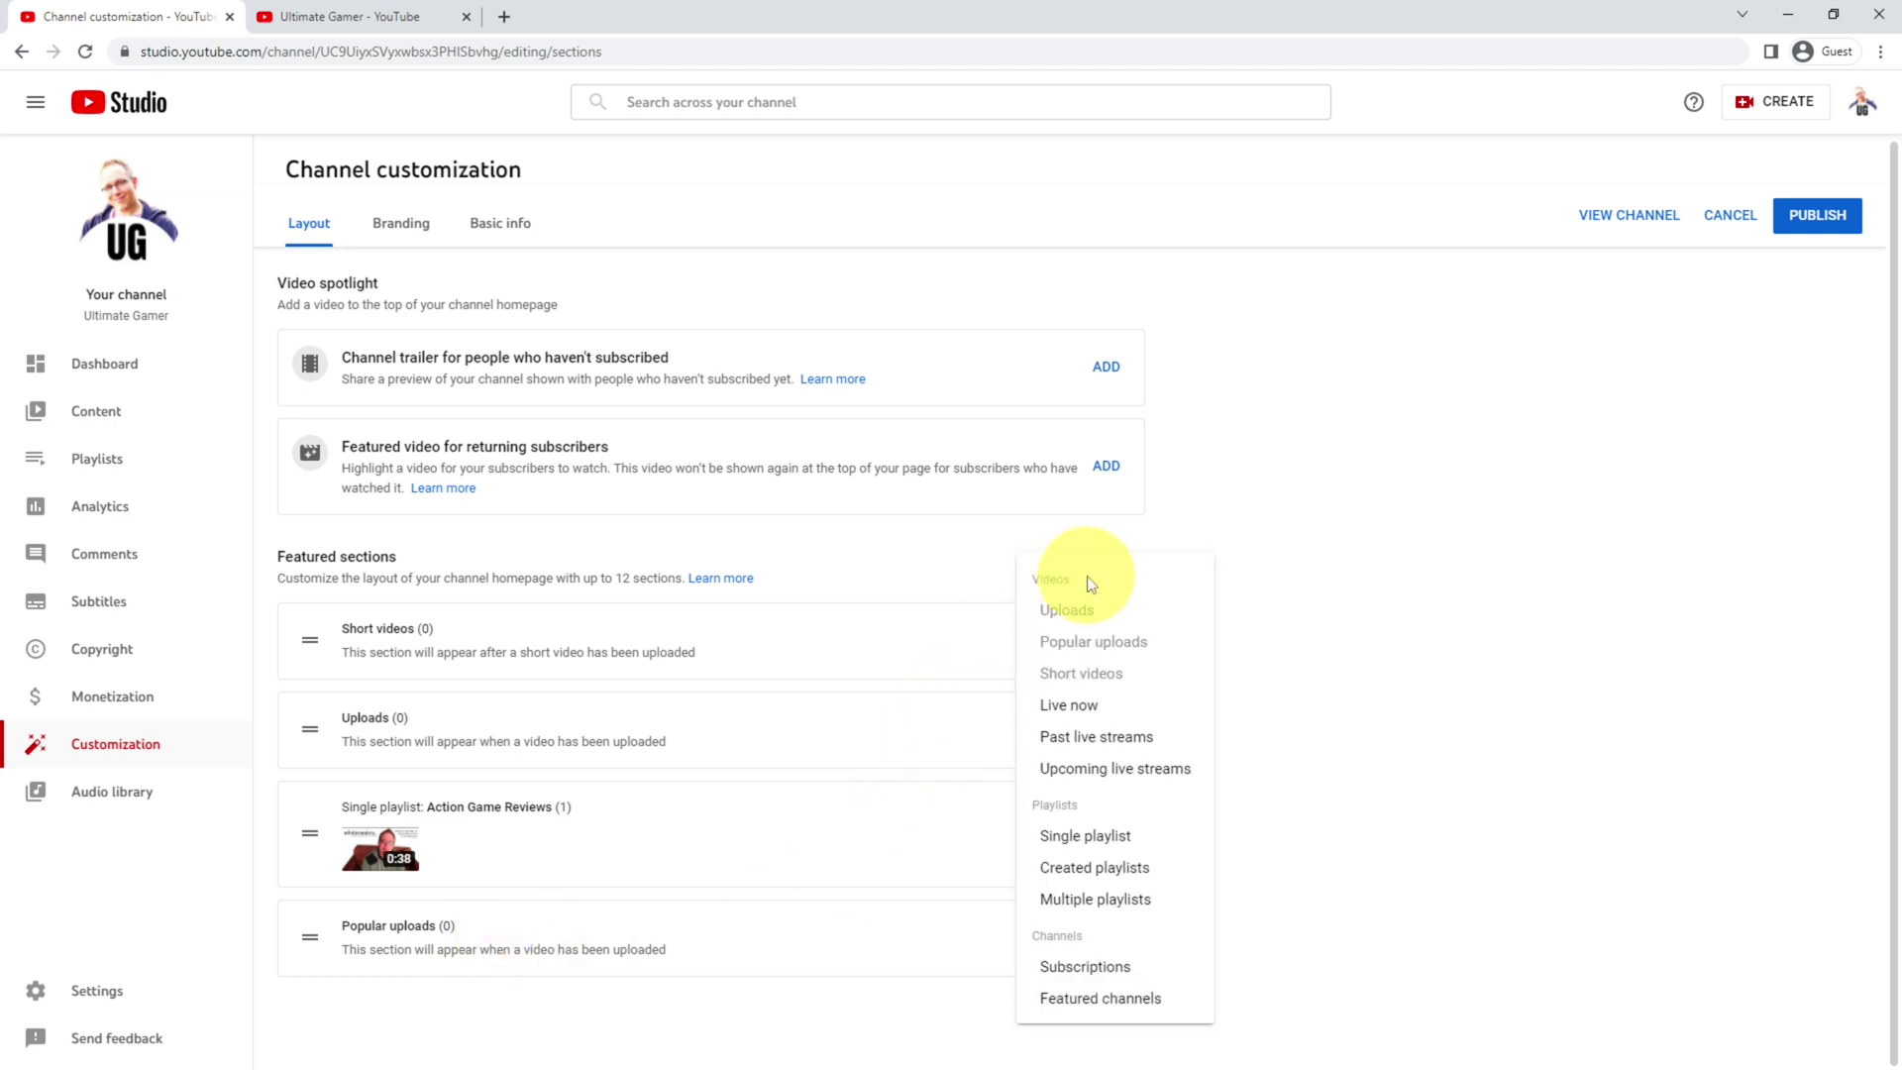
left_click(1127, 872)
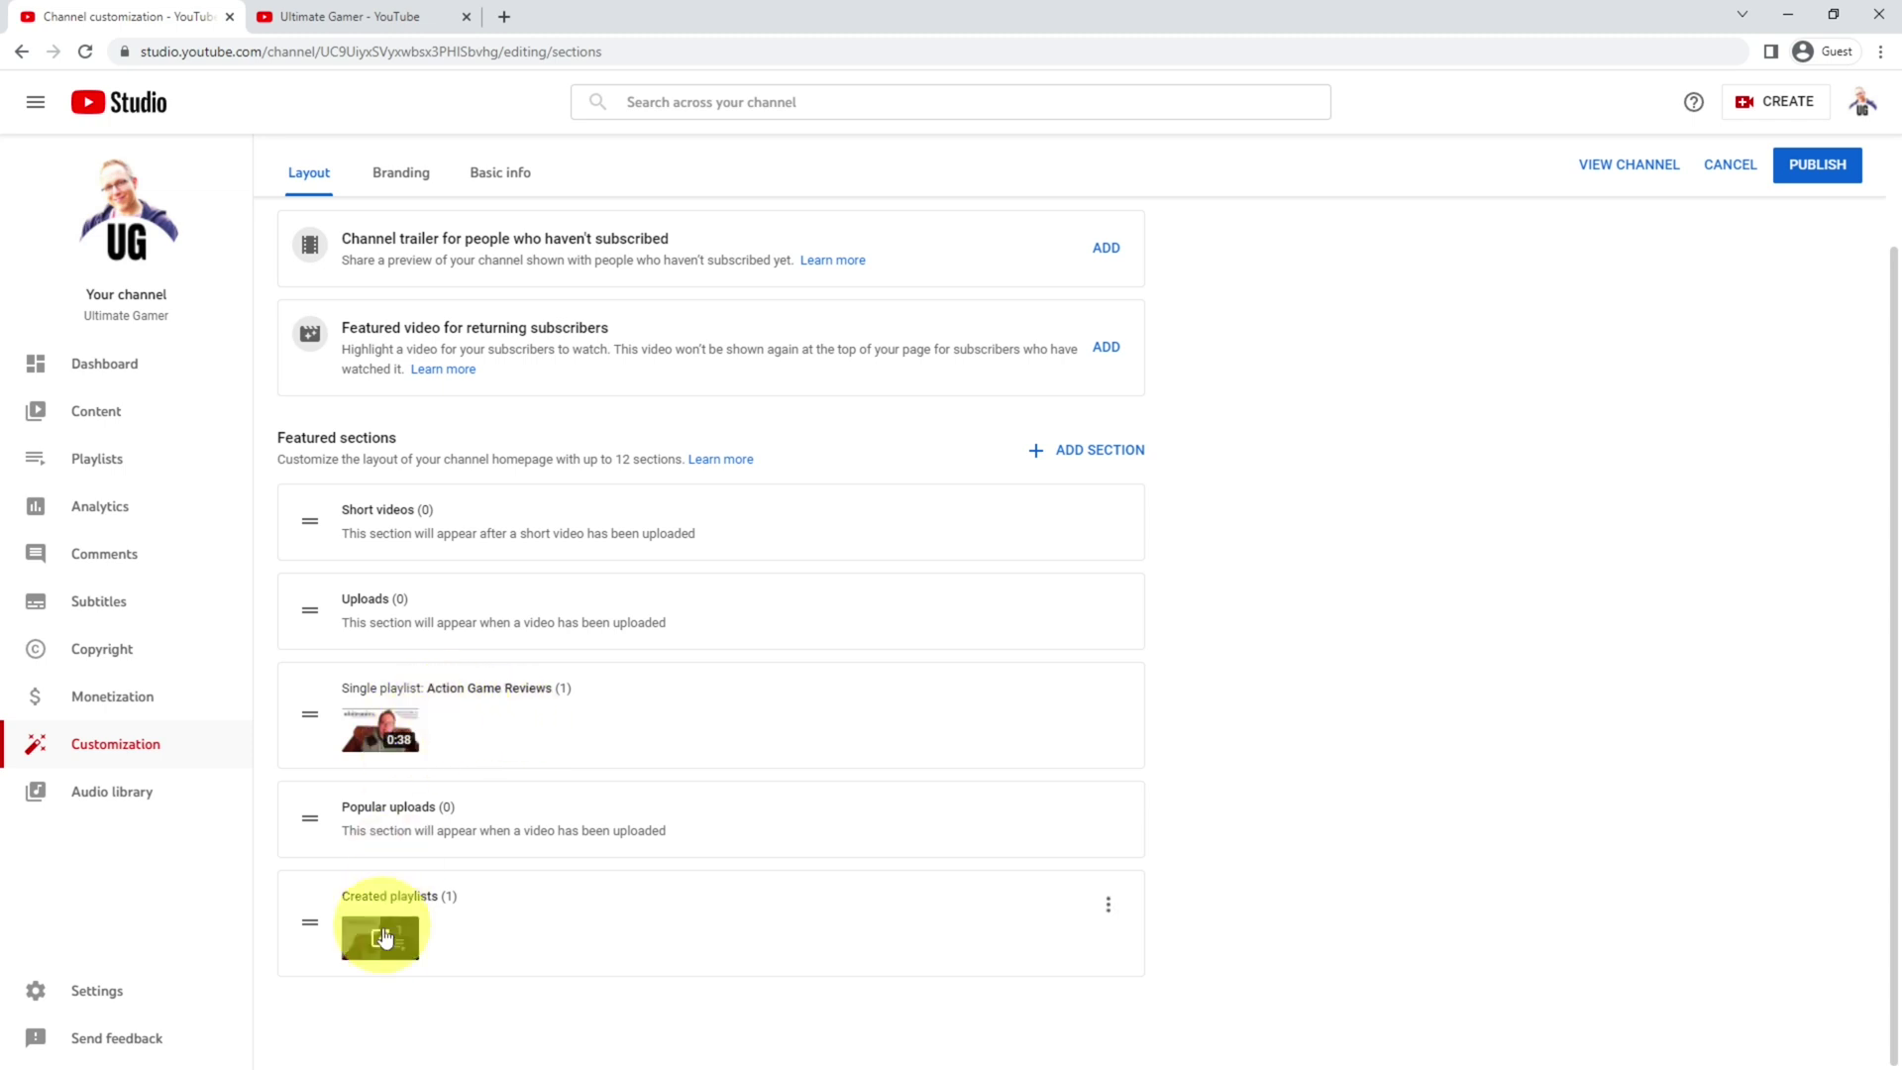
left_click(1094, 450)
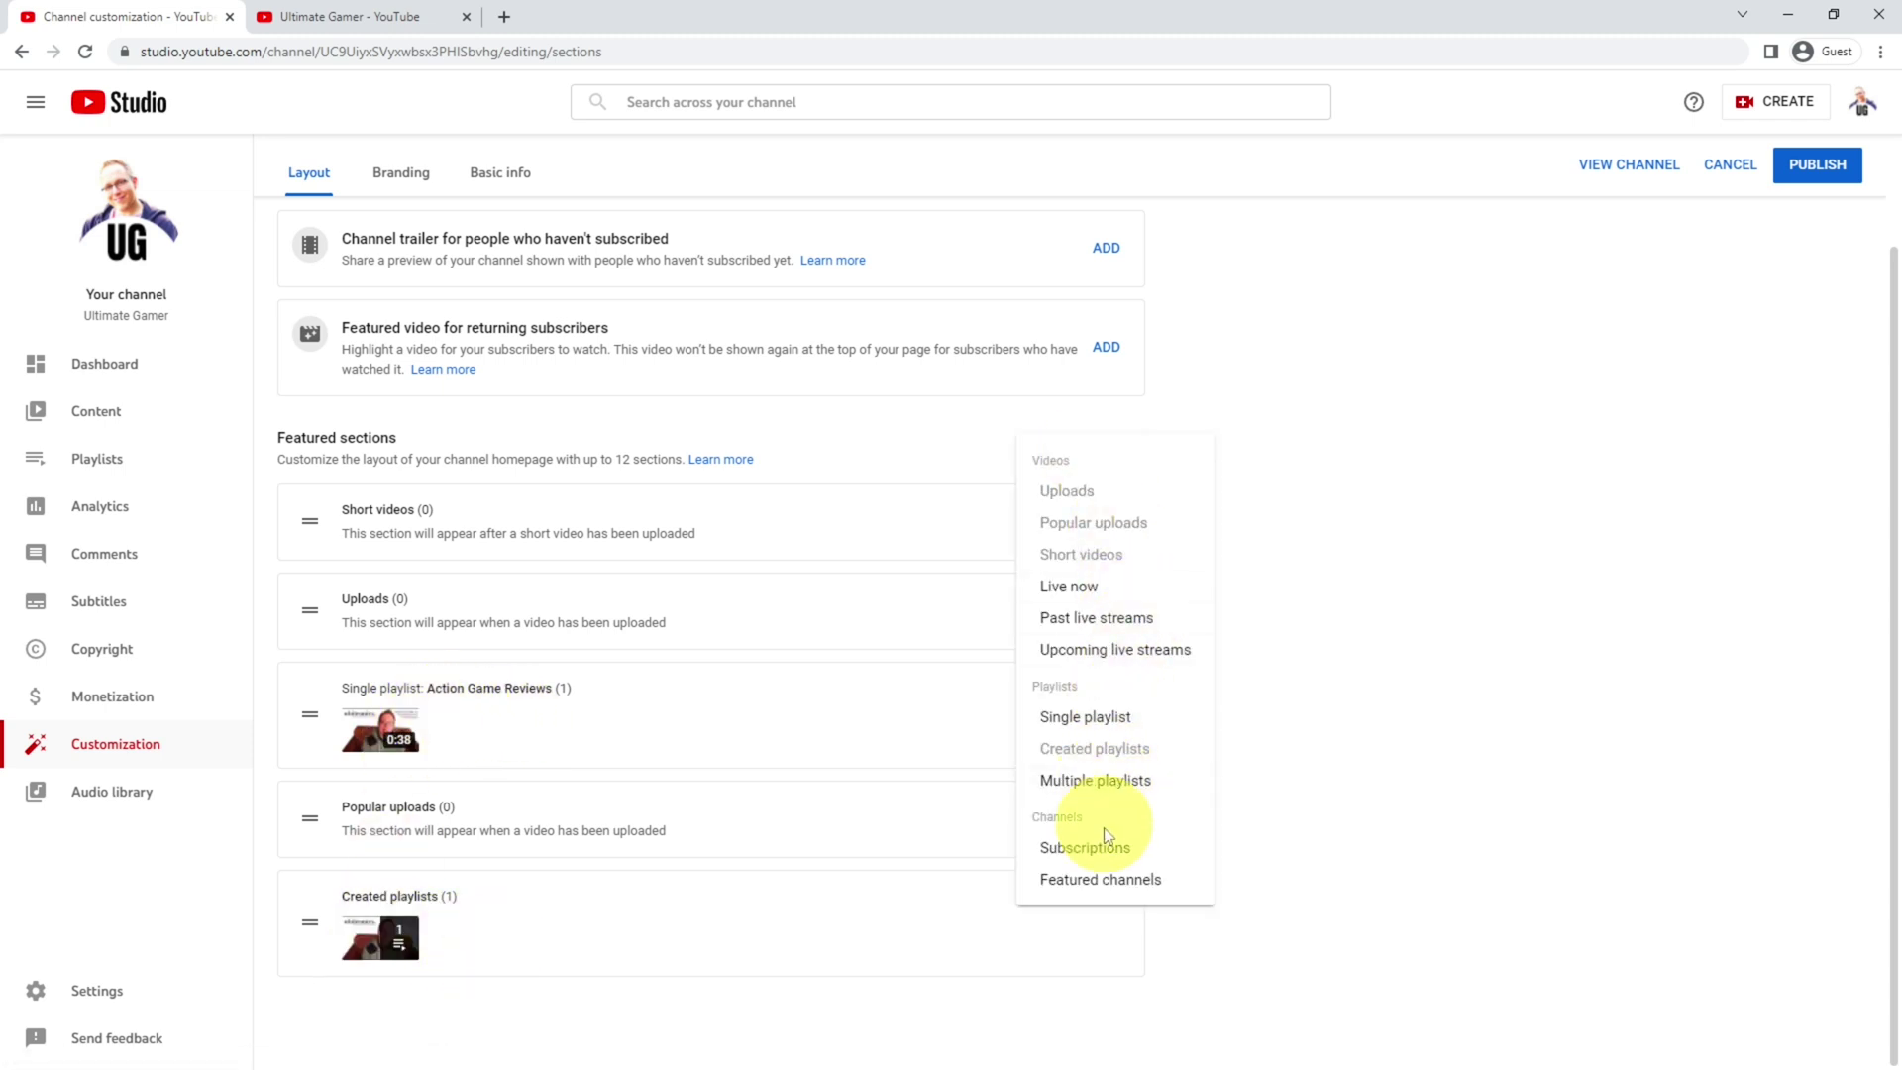
Add a 'Featured Channels' section with both 'ubitronics' search results and publish the layout
left_click(1096, 884)
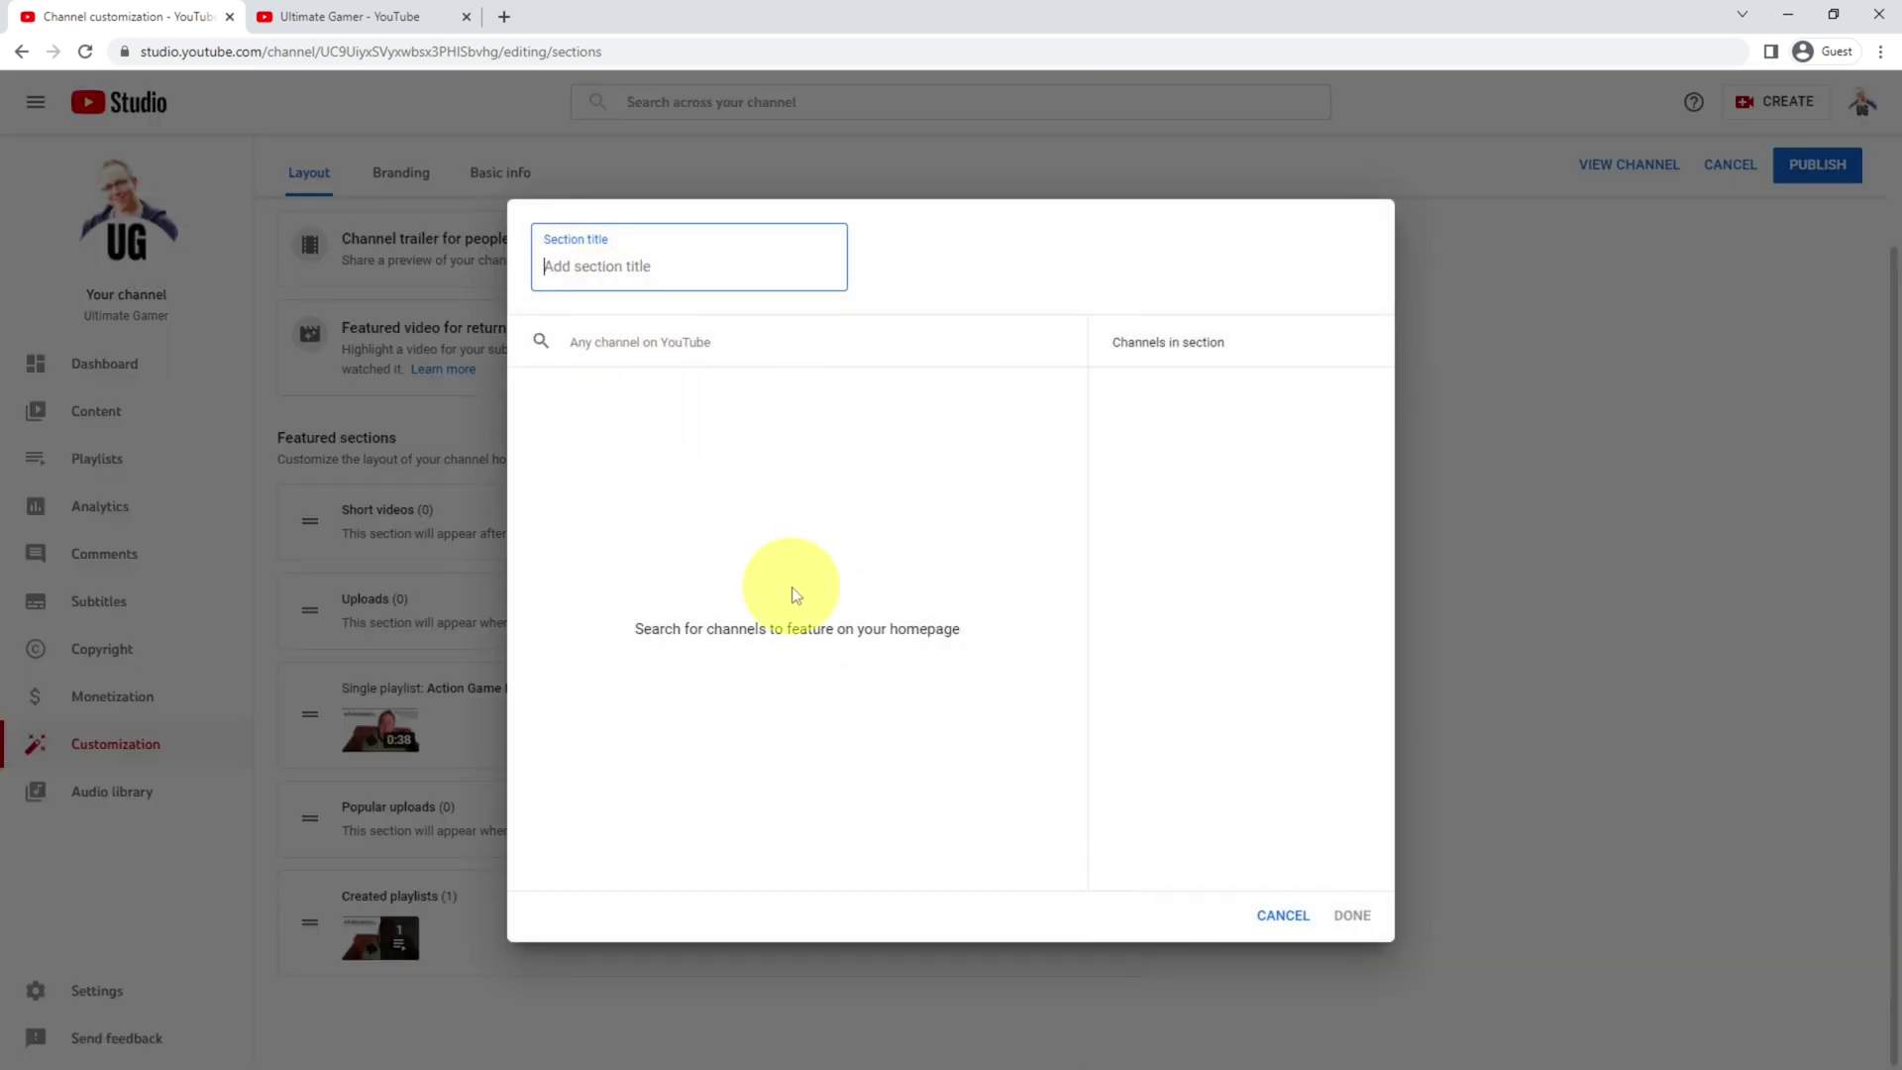
type("Featured Channels")
left_click(671, 349)
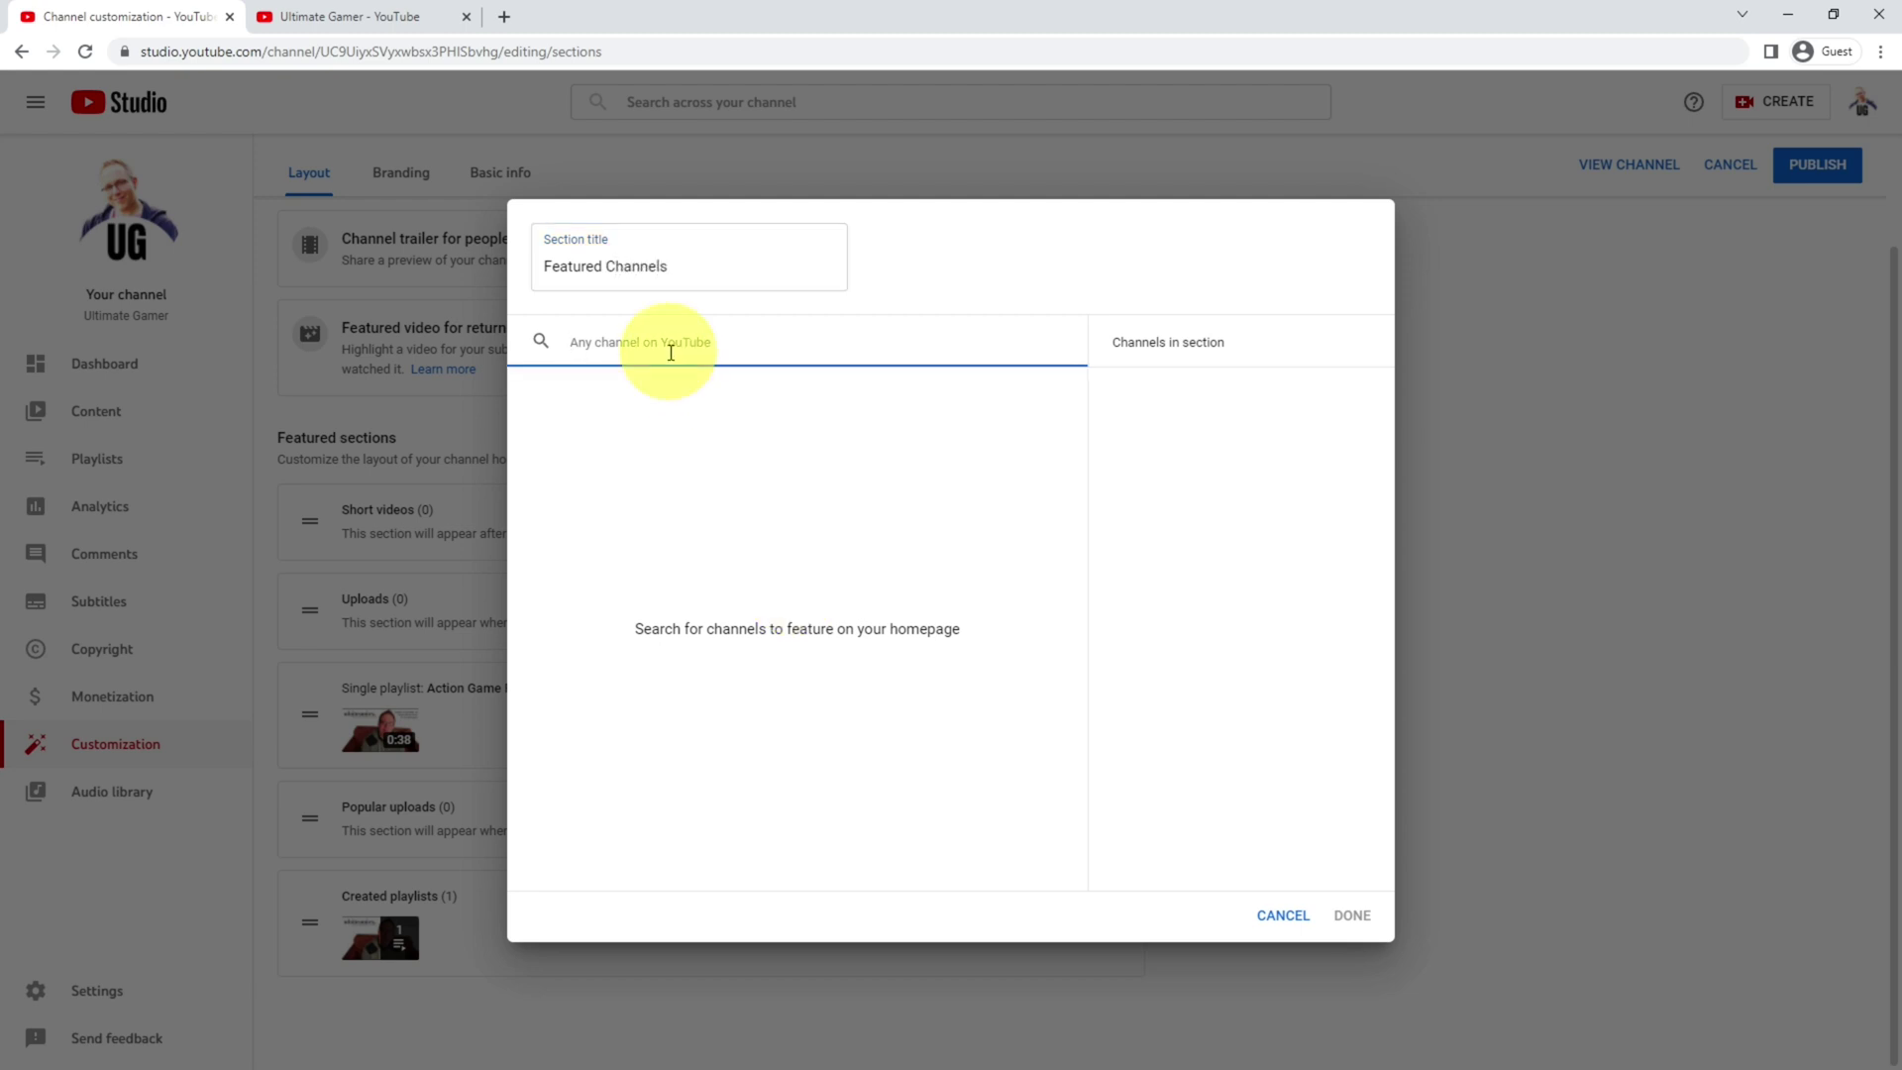
type("ubitronics")
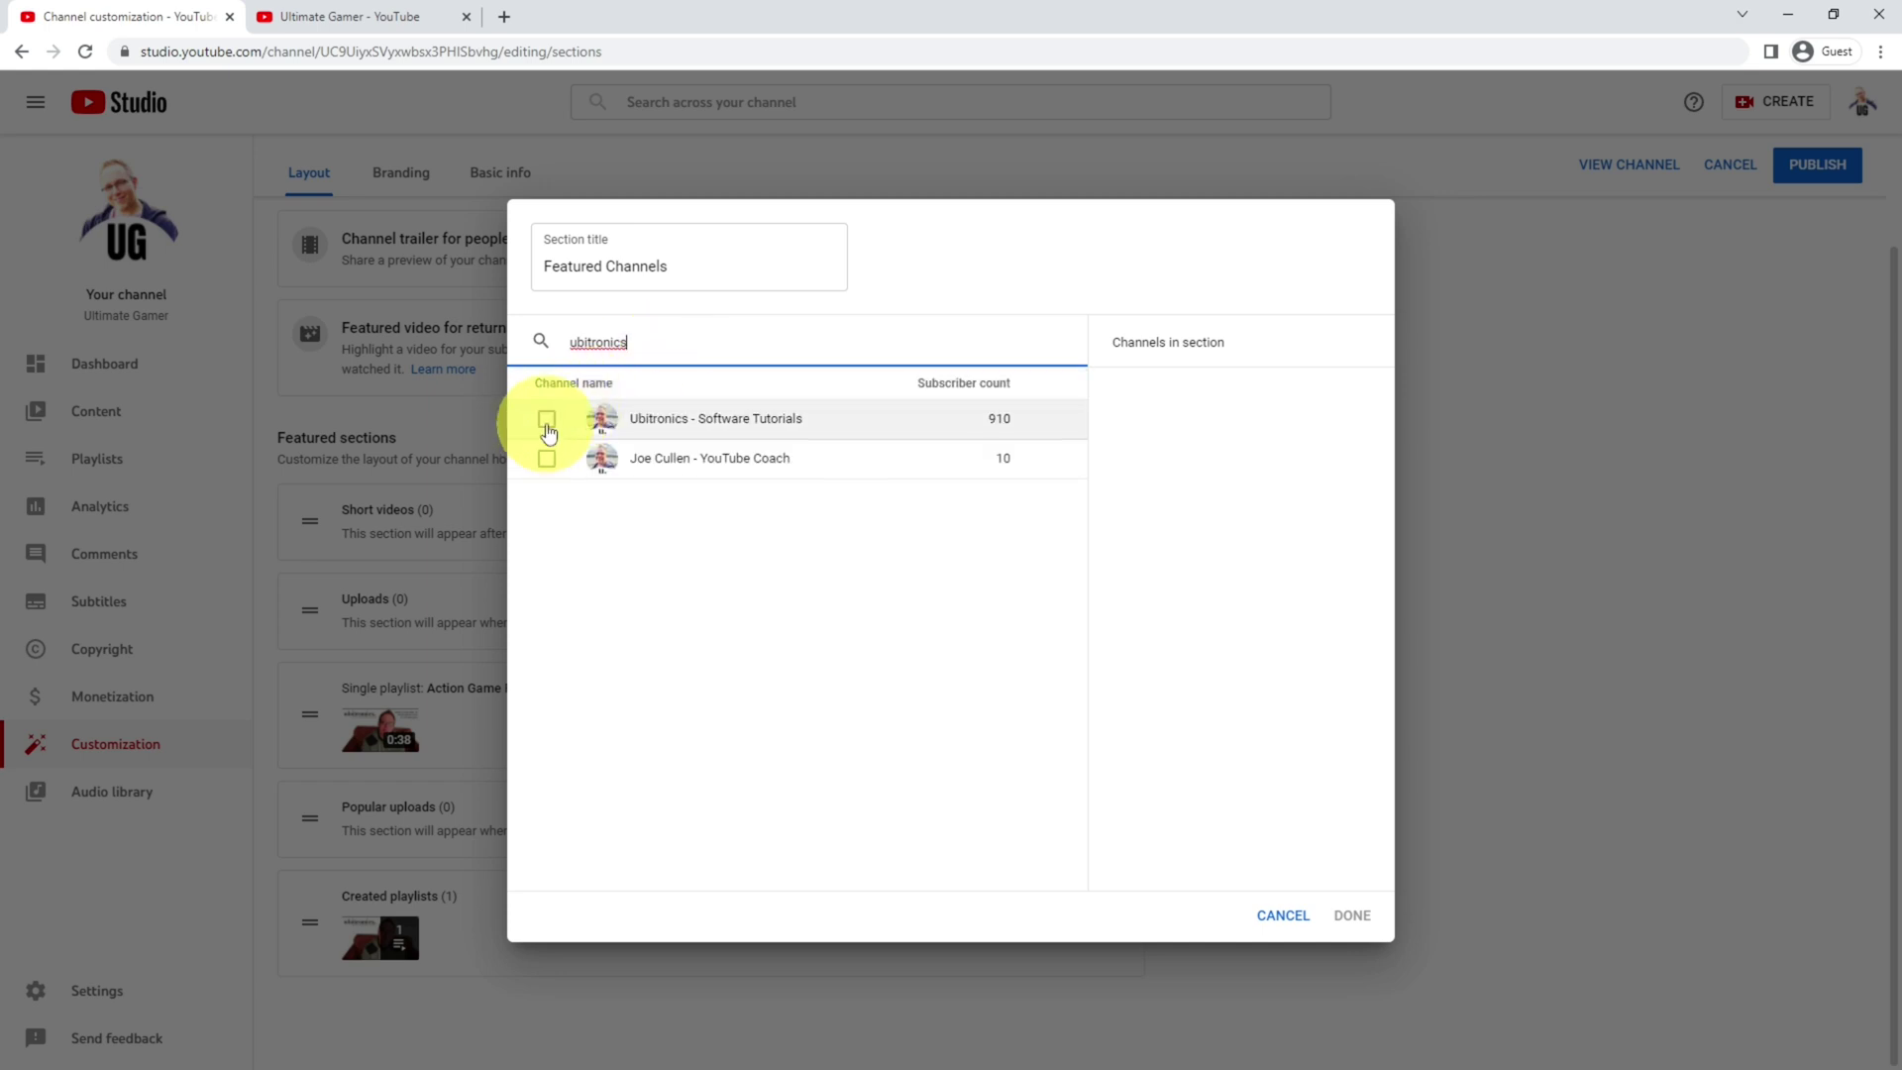
left_click(546, 419)
left_click(547, 458)
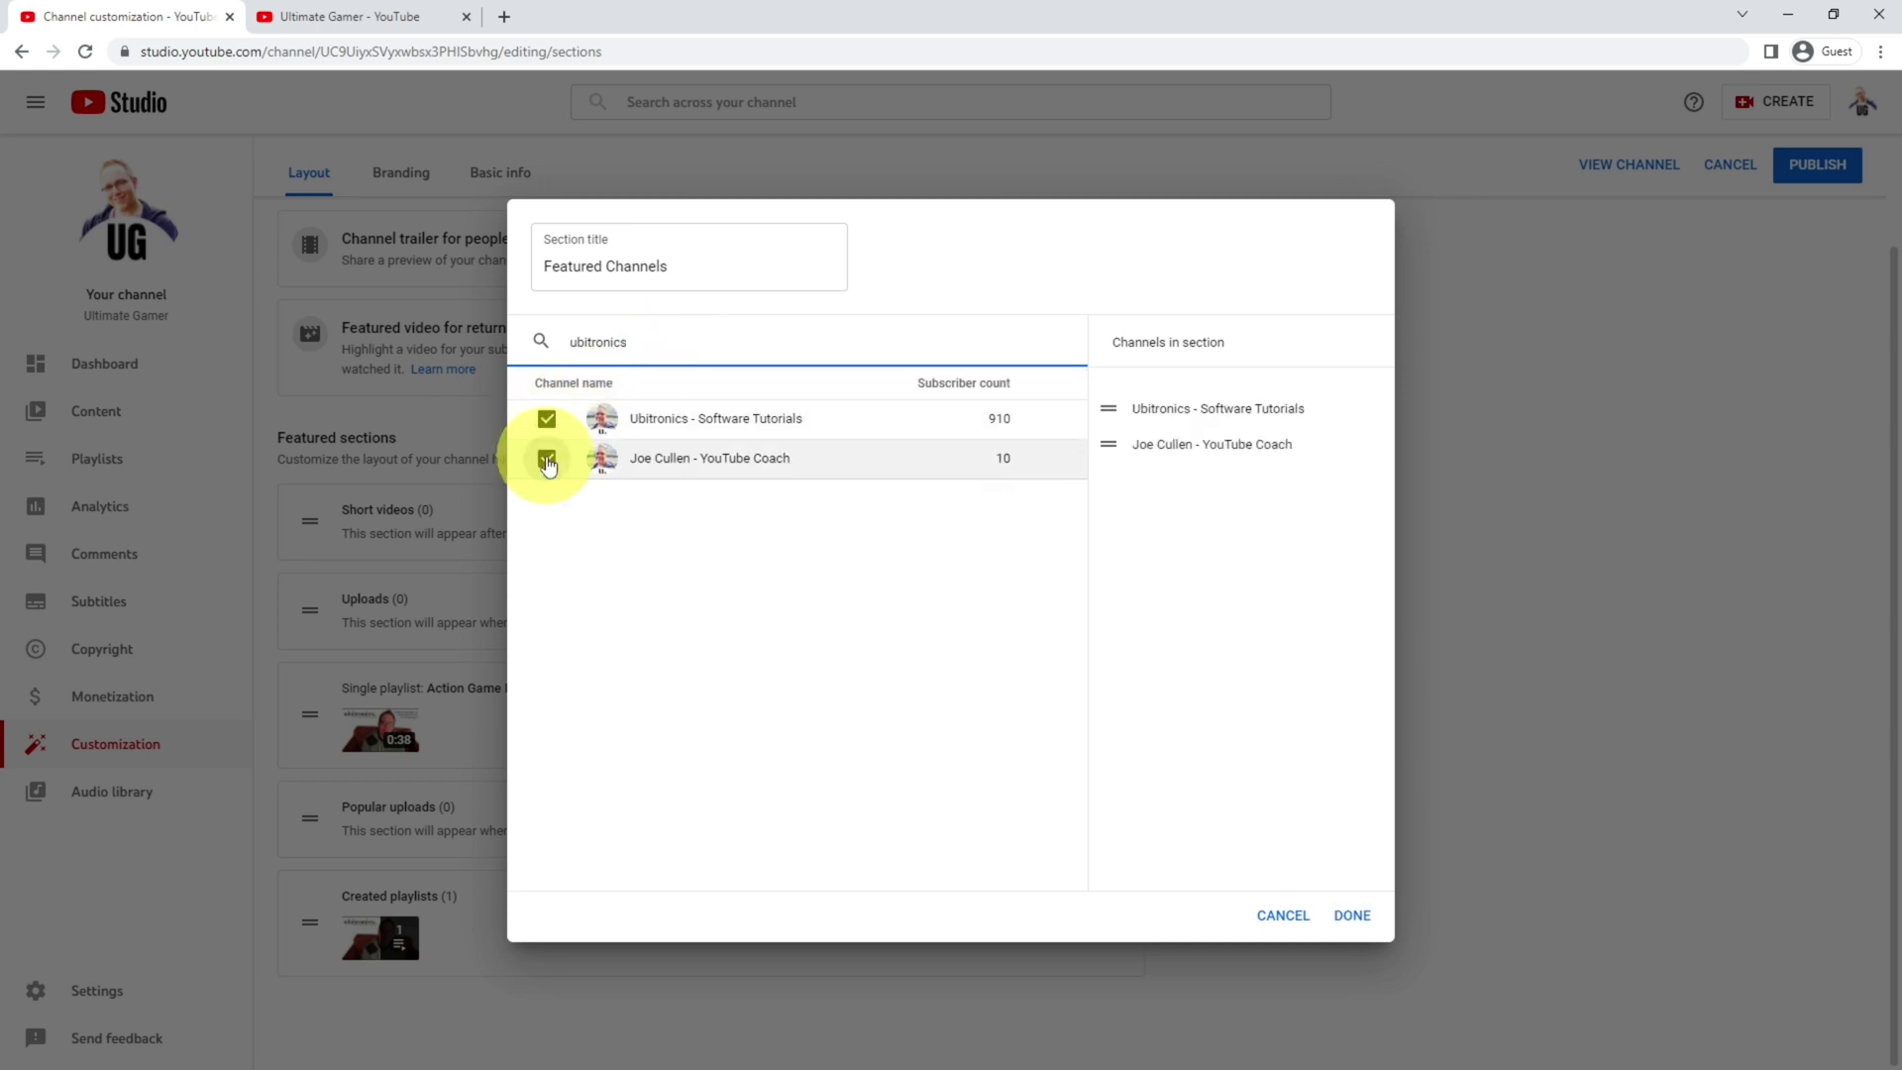
left_click(1349, 915)
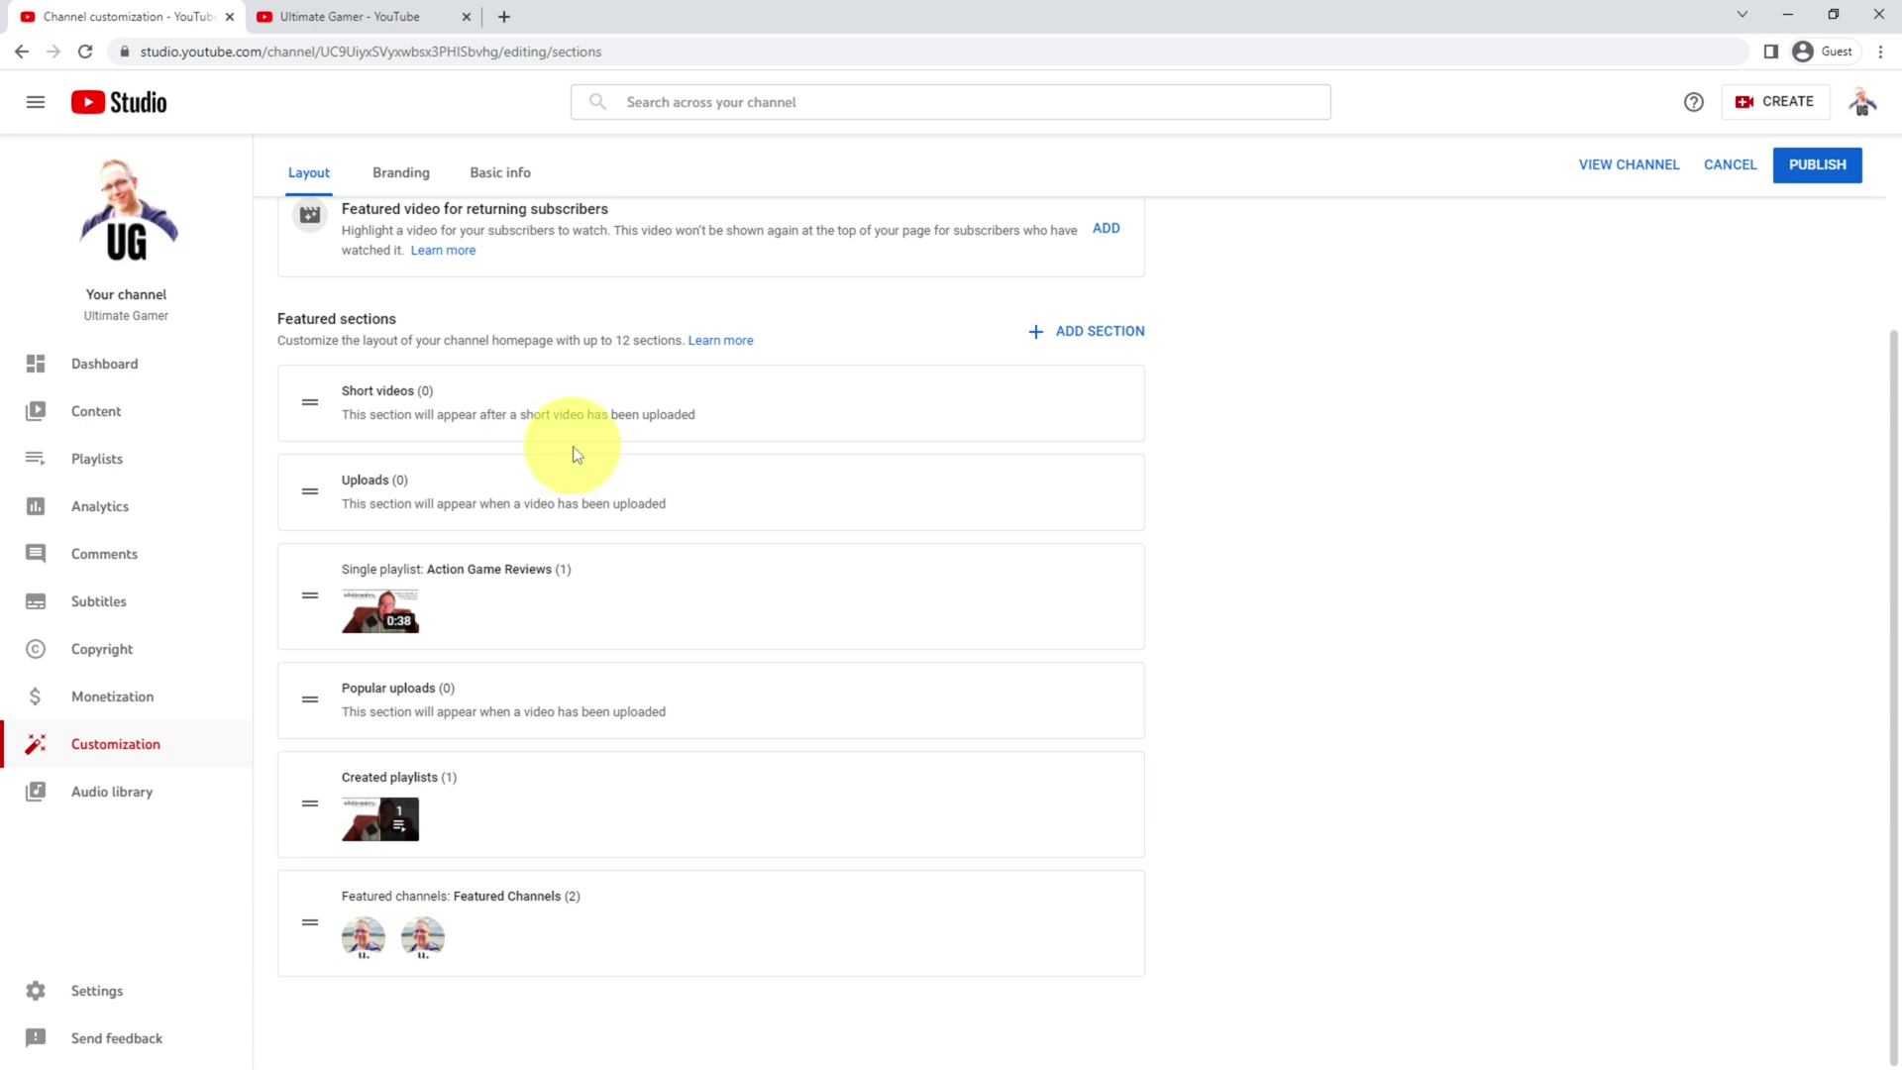
scroll(572, 445, "up", 3)
left_click(1815, 220)
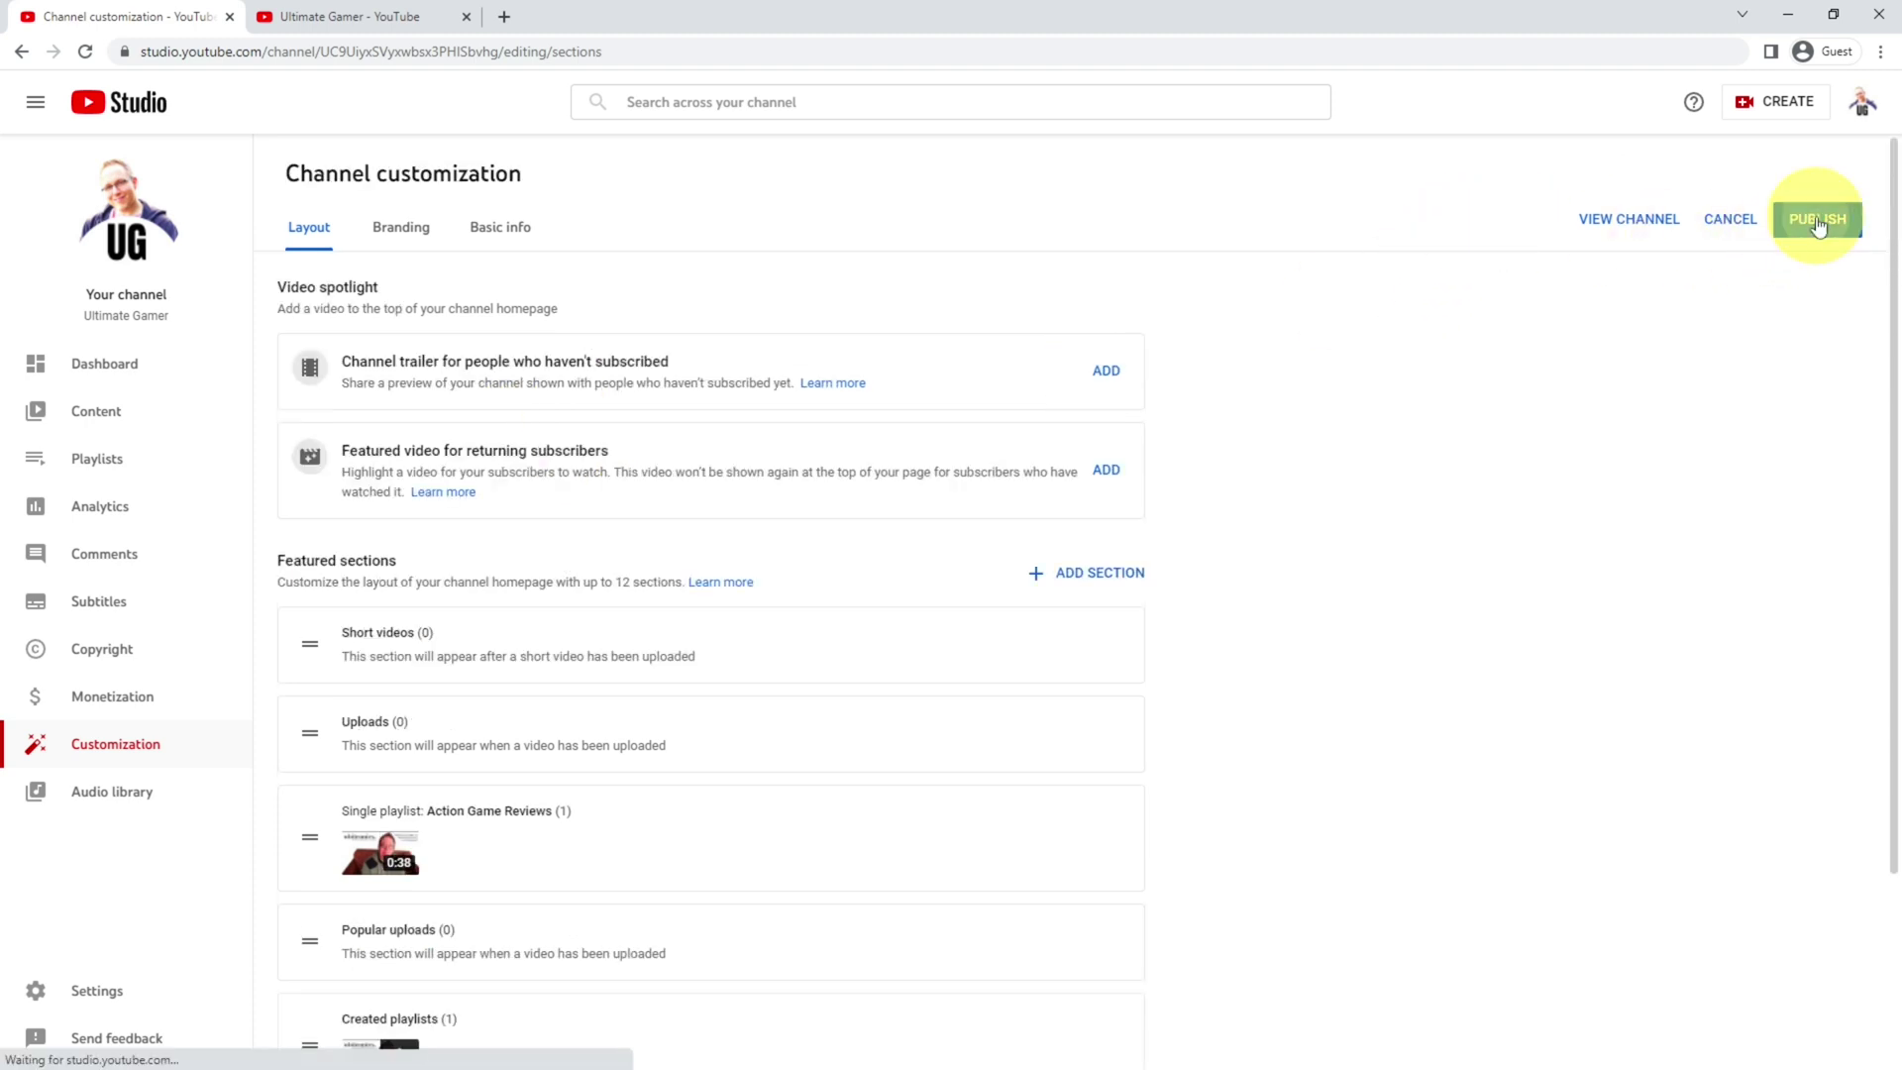
Reload the Ultimate Gamer homepage tab and check the Created playlists and Featured Channels sections
left_click(381, 16)
left_click(85, 52)
scroll(369, 687, "down", 3)
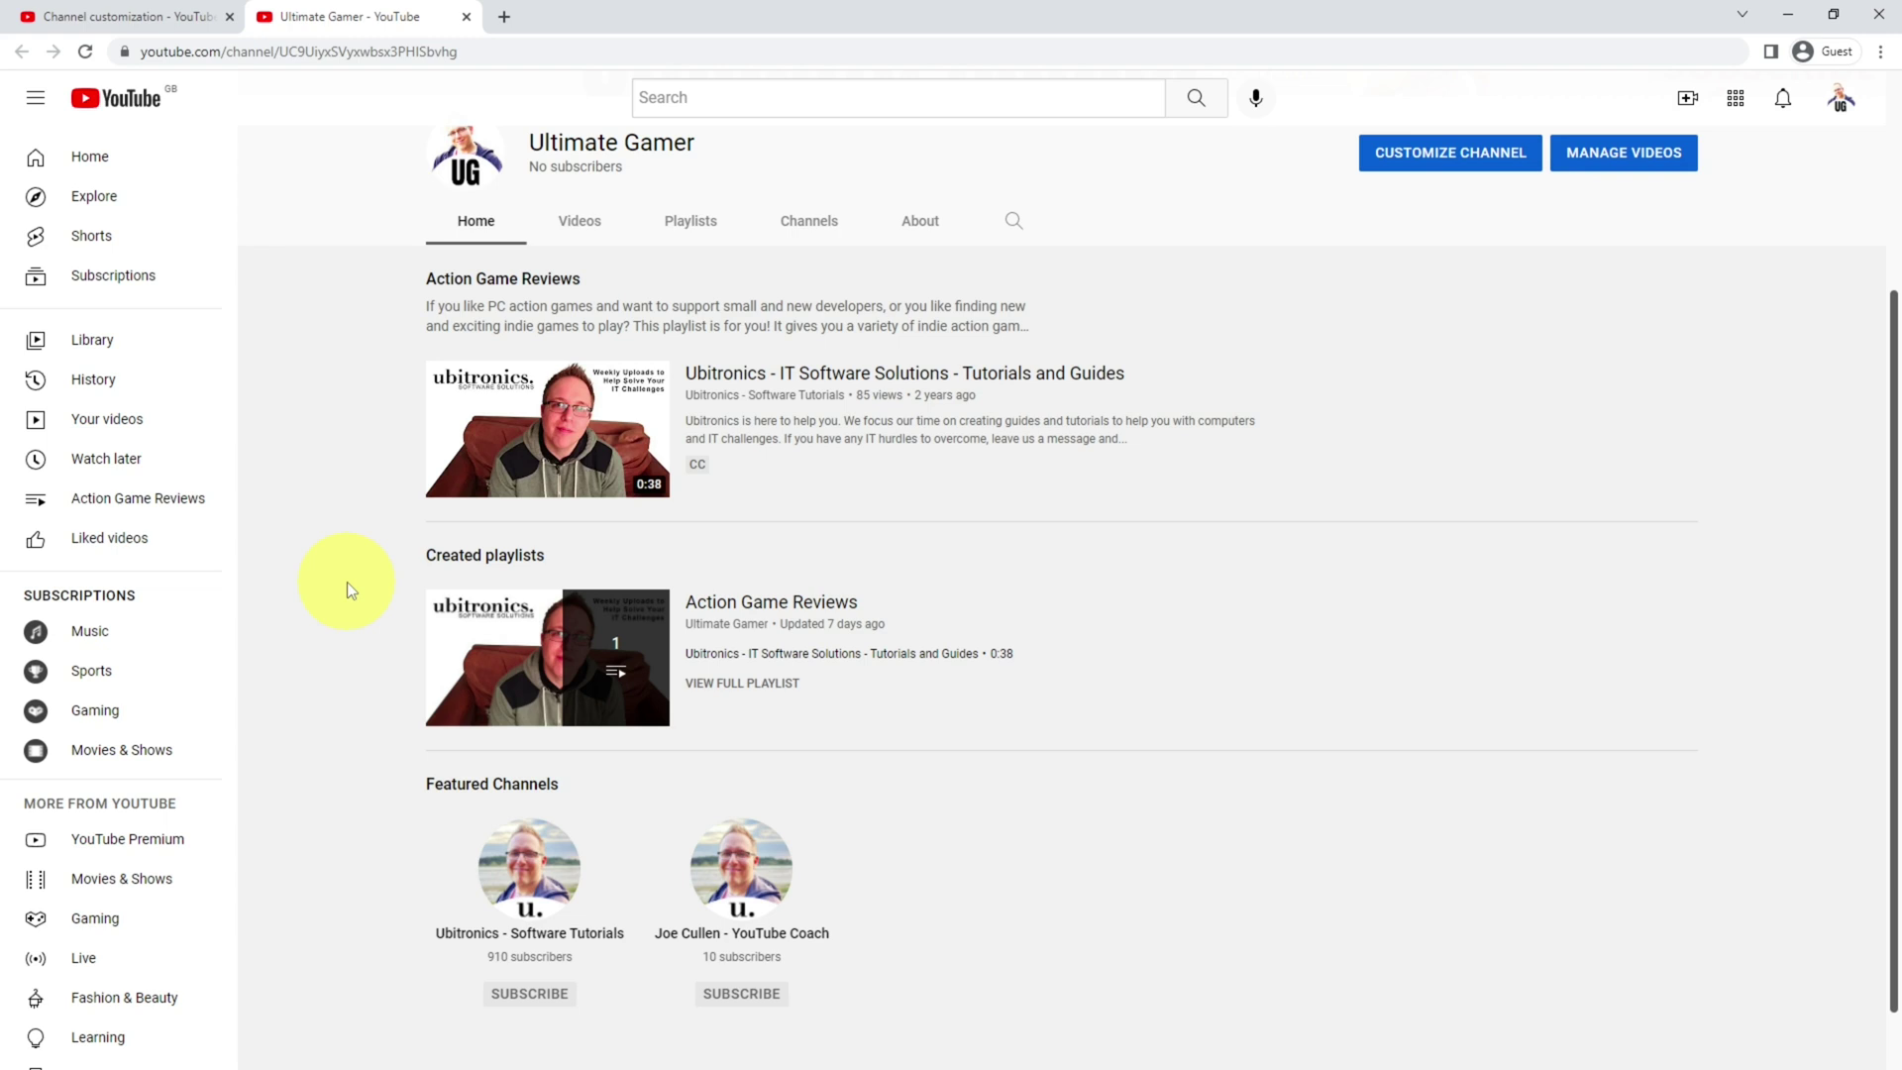
scroll(347, 580, "up", 3)
scroll(347, 580, "down", 3)
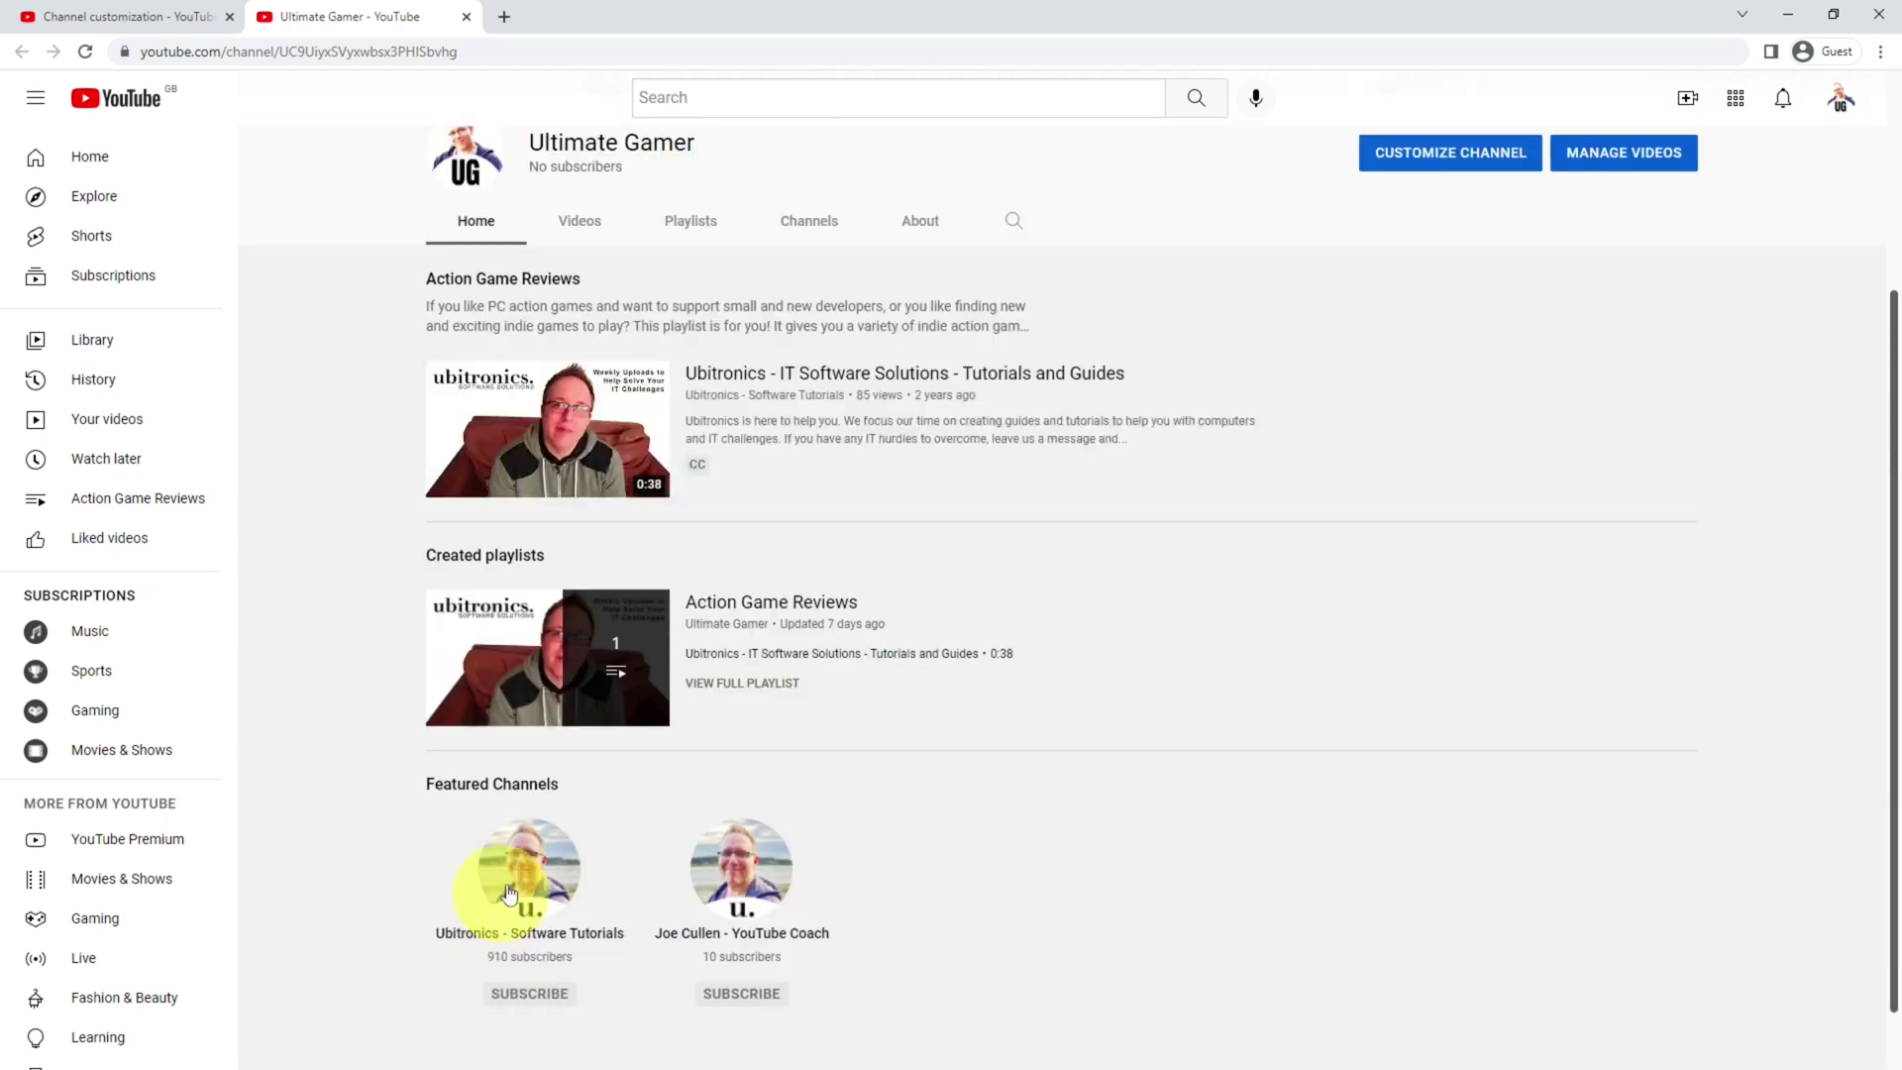
Open the featured Ubitronics - Software Tutorials channel and browse its homepage playlists
left_click(518, 876)
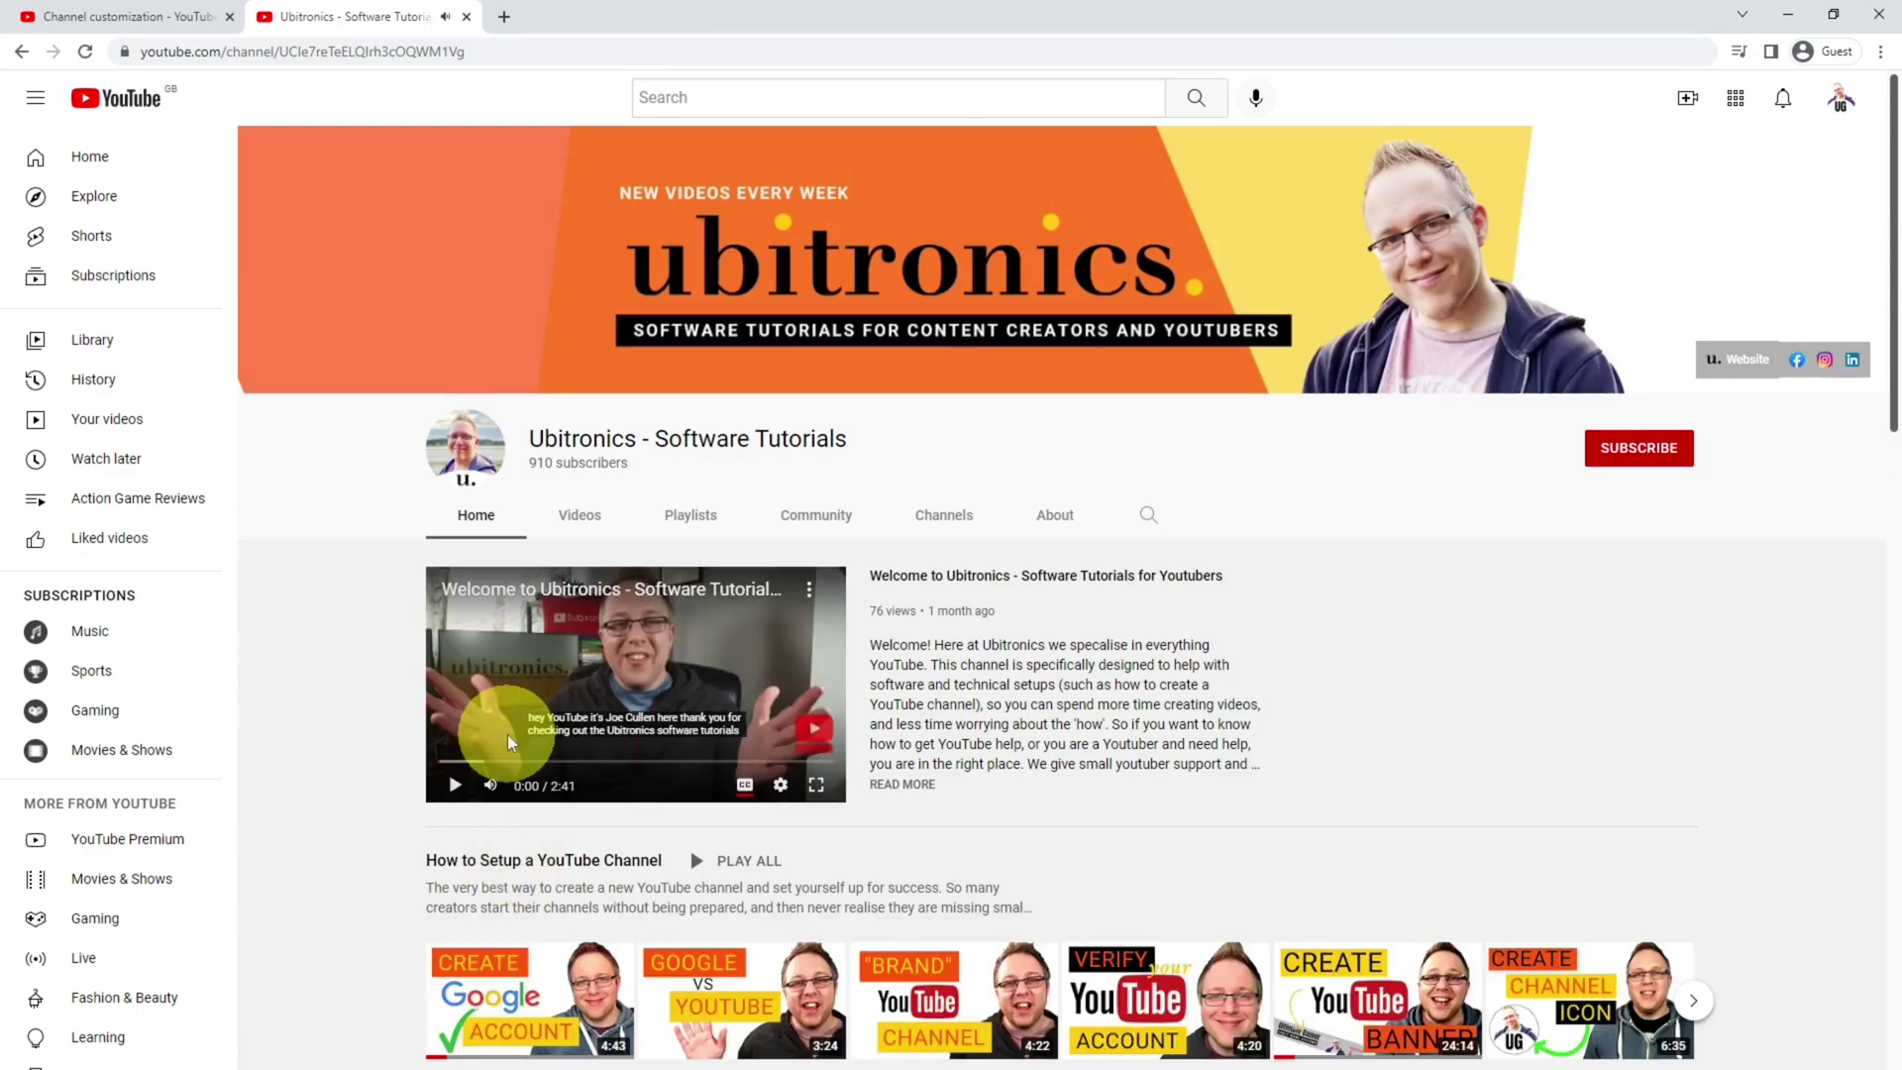
scroll(382, 777, "down", 6)
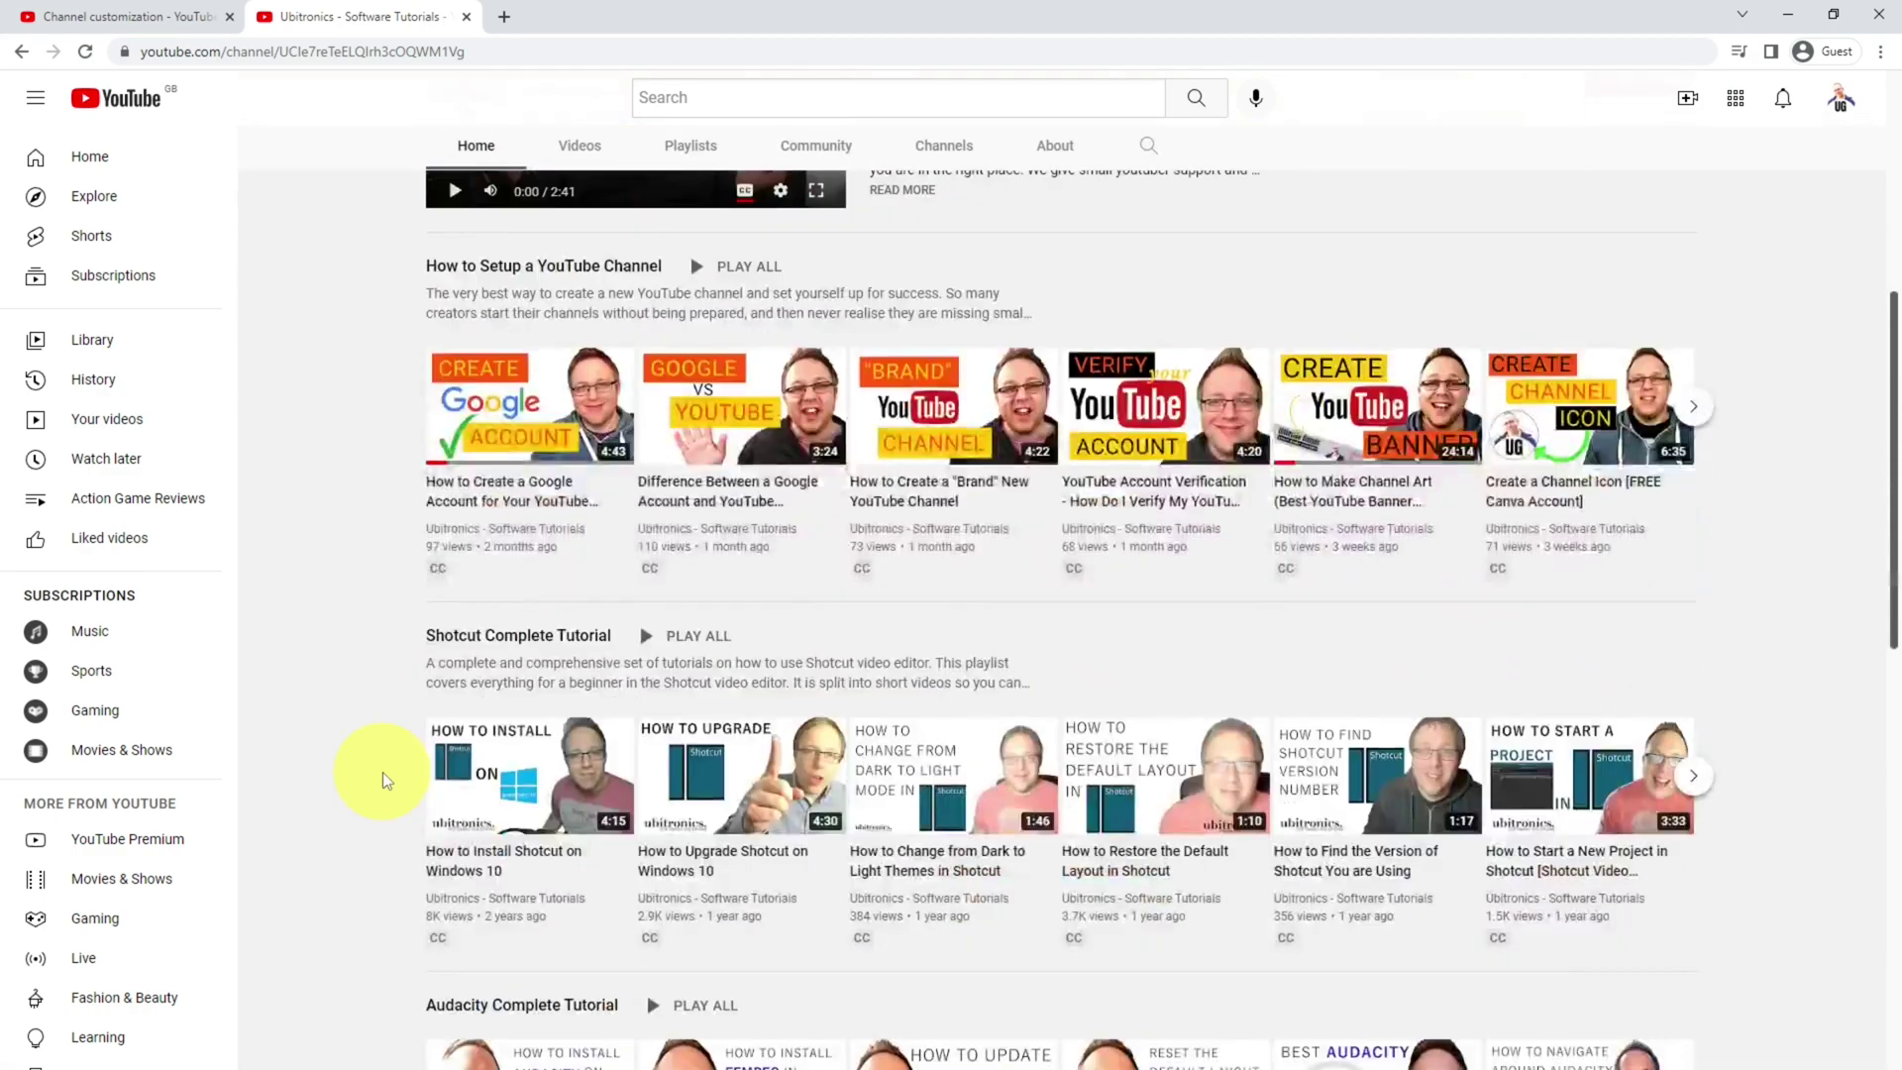
scroll(382, 771, "down", 7)
scroll(384, 780, "down", 2)
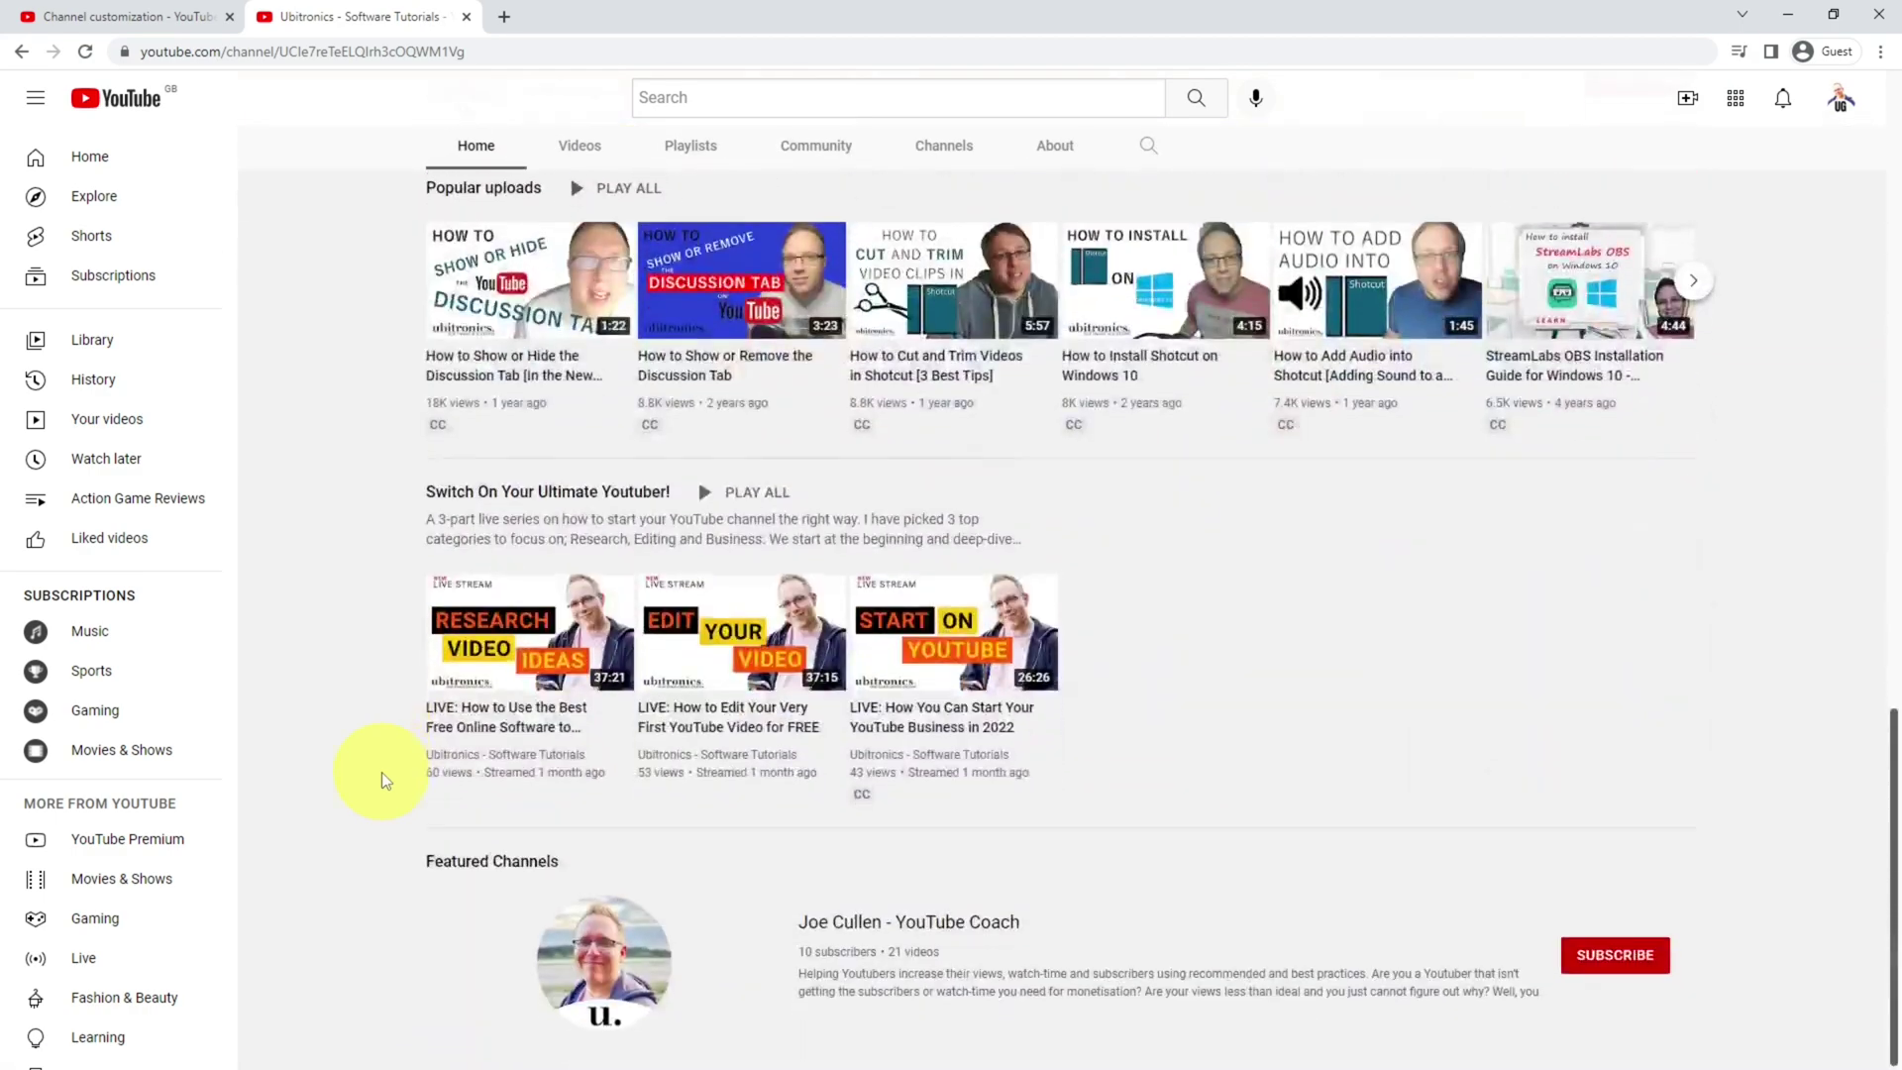
scroll(384, 780, "up", 8)
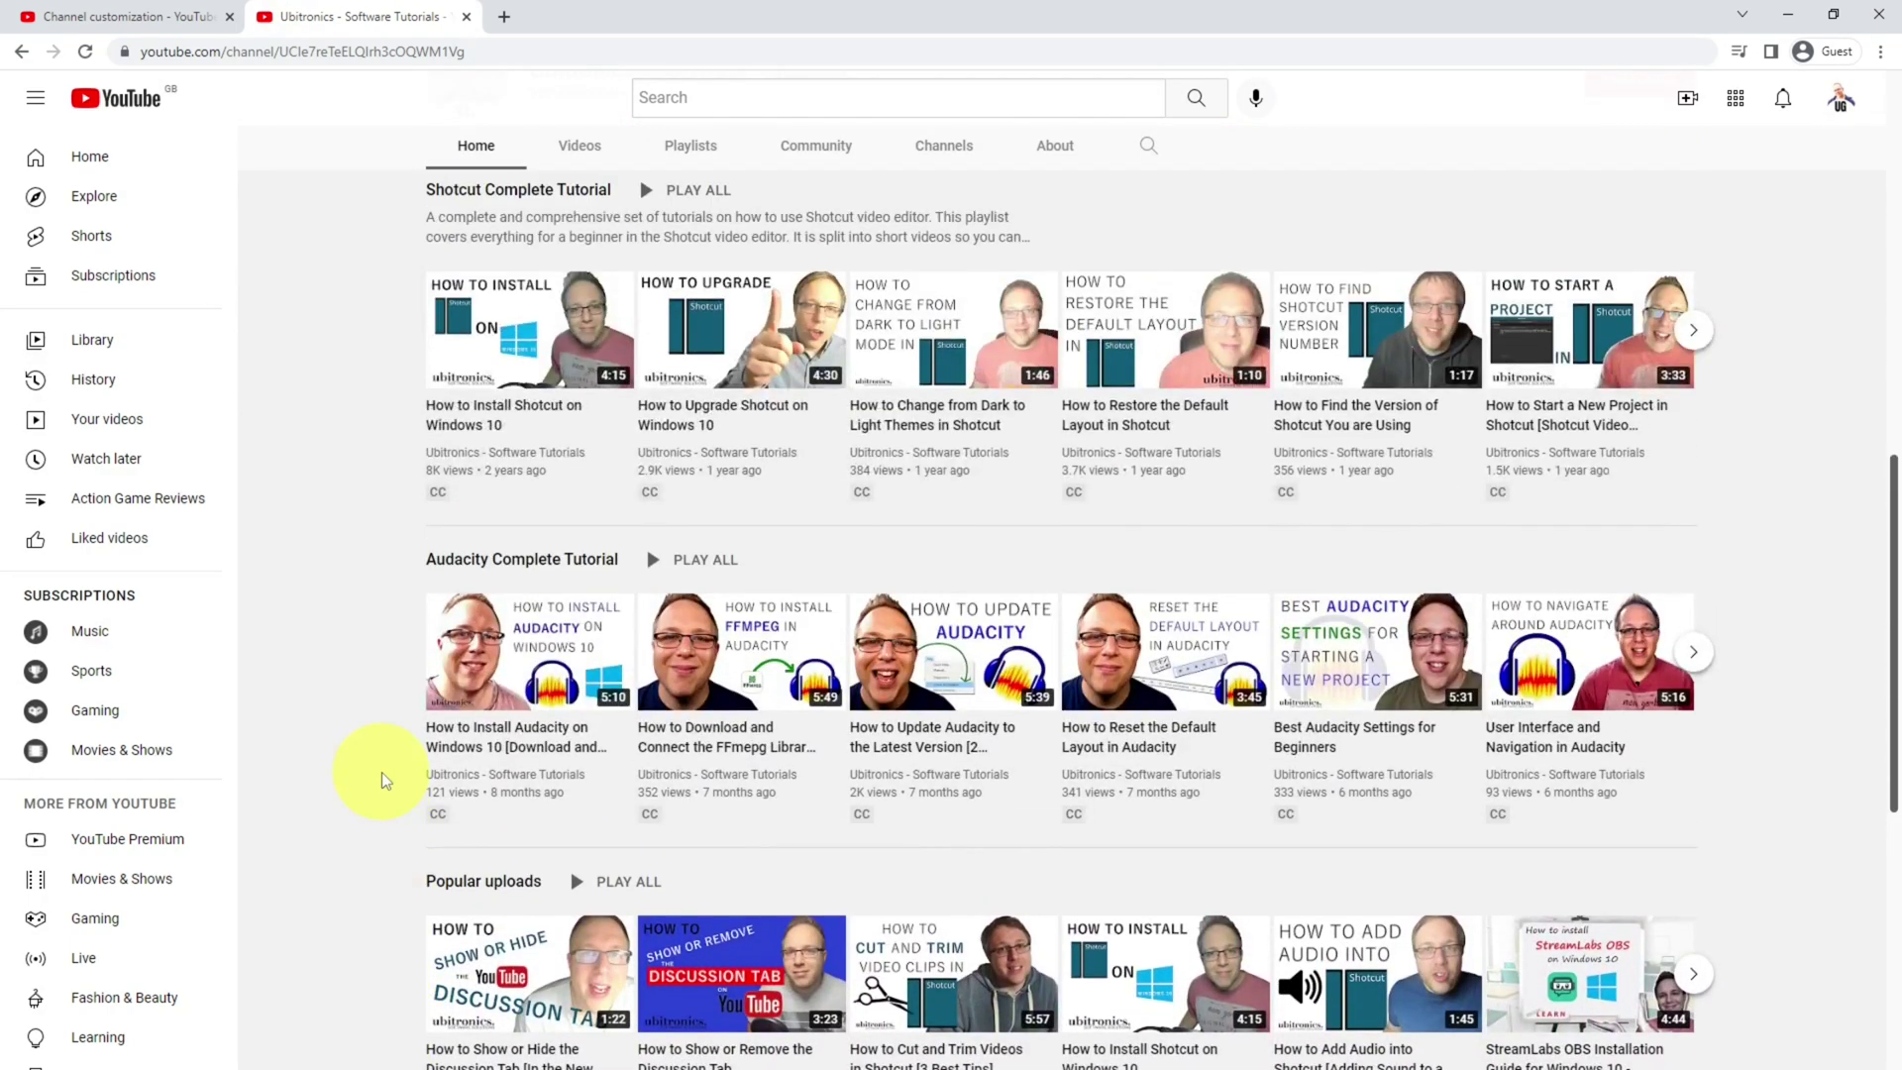